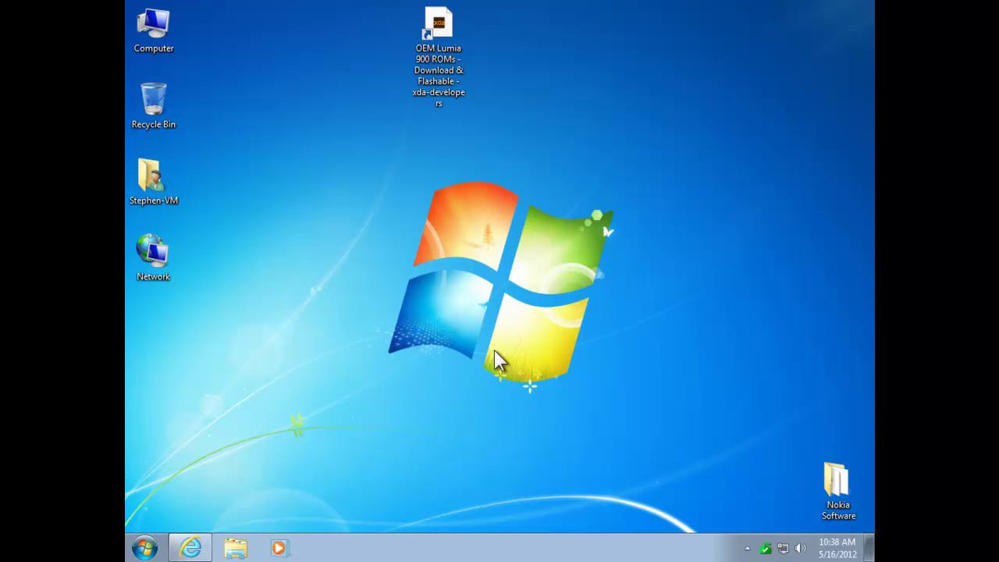
Step: Open the Nokia Care Suite download from the OEM Lumia 900 ROMs thread and choose the MediaFire mirror
{"action": "left_click", "coordinate": [191, 548]}
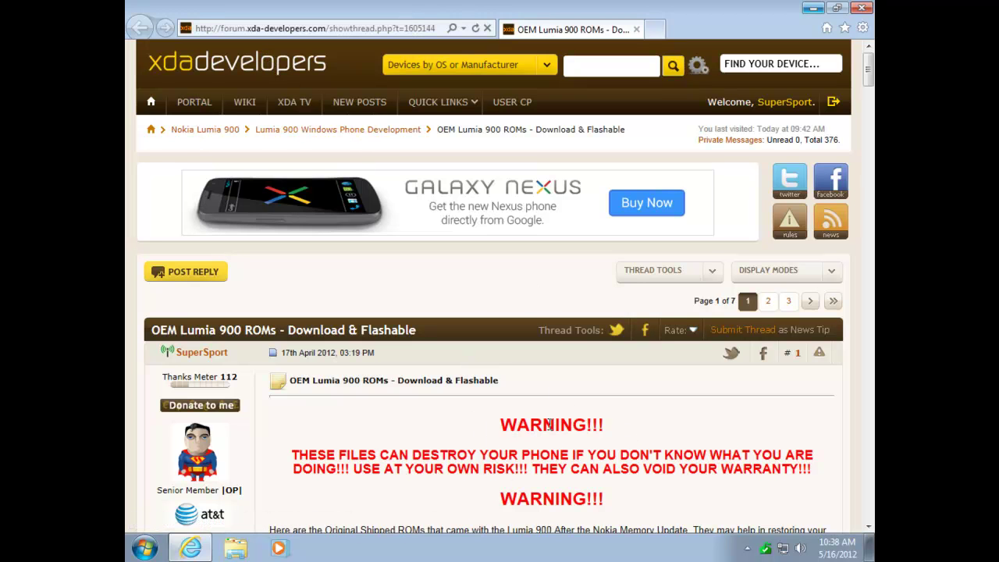
{"action": "scroll", "coordinate": [591, 391], "scroll_direction": "down", "scroll_amount": 5}
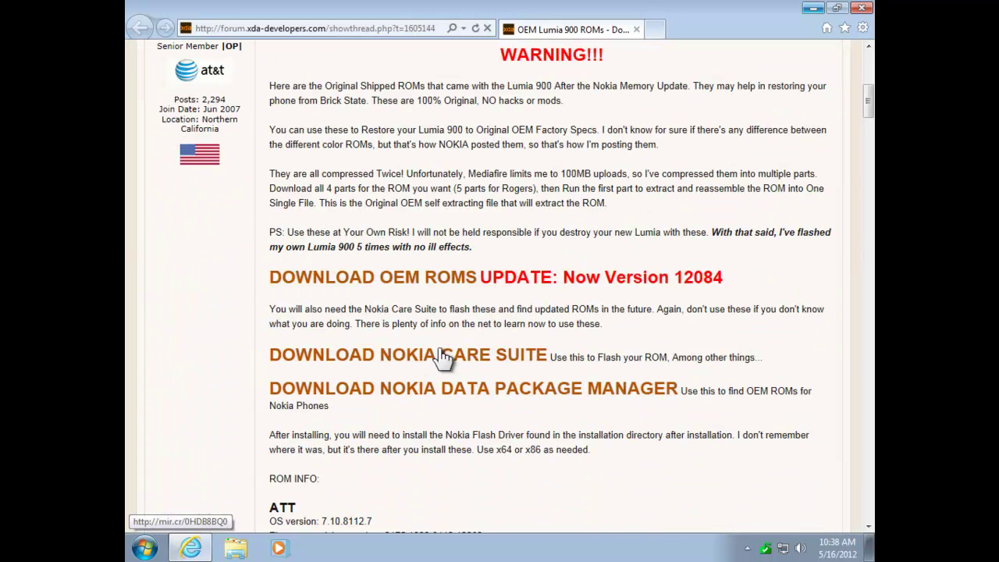
{"action": "left_click", "coordinate": [428, 360]}
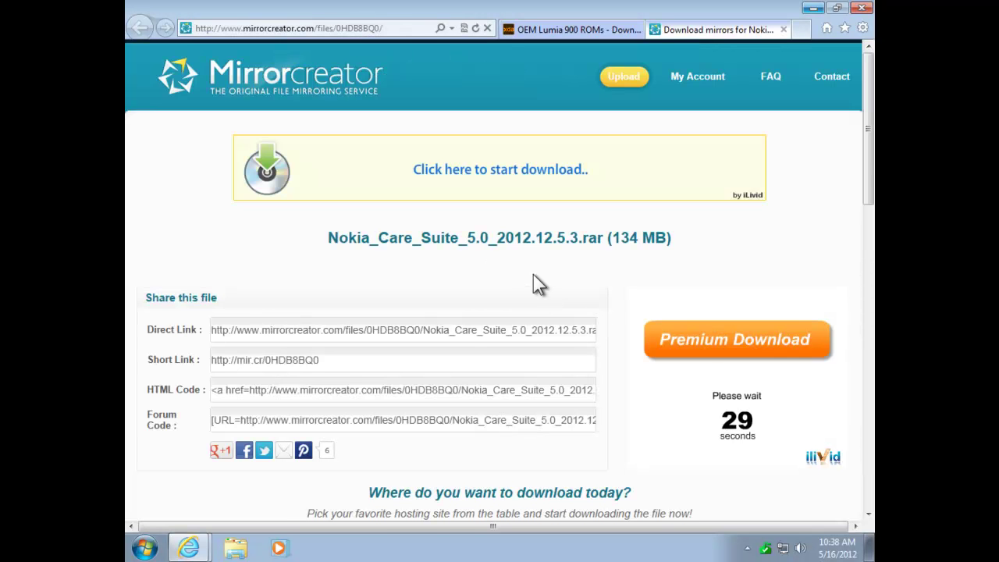
{"action": "scroll", "coordinate": [534, 264], "scroll_direction": "down", "scroll_amount": 5}
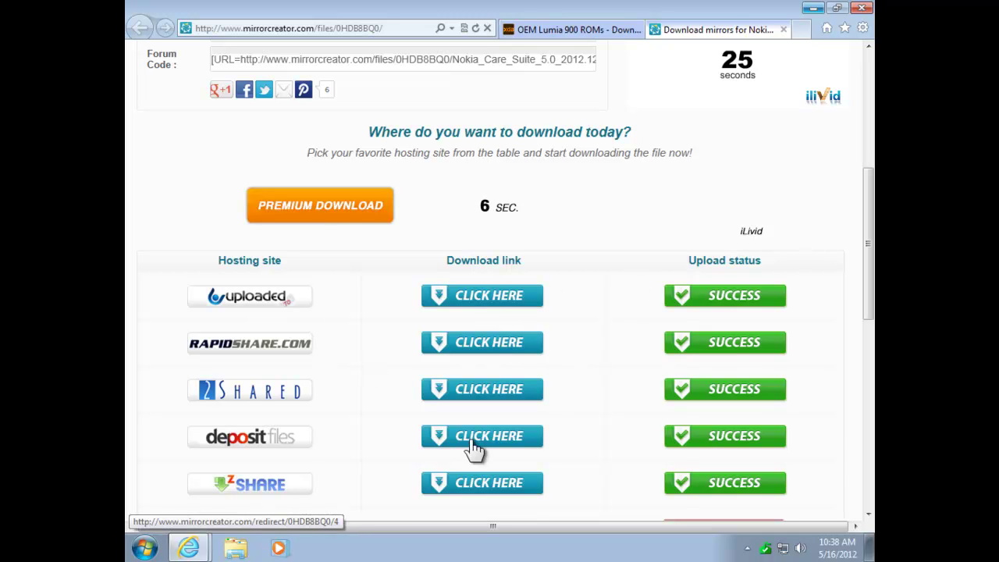
{"action": "scroll", "coordinate": [869, 206], "scroll_direction": "down", "scroll_amount": 2}
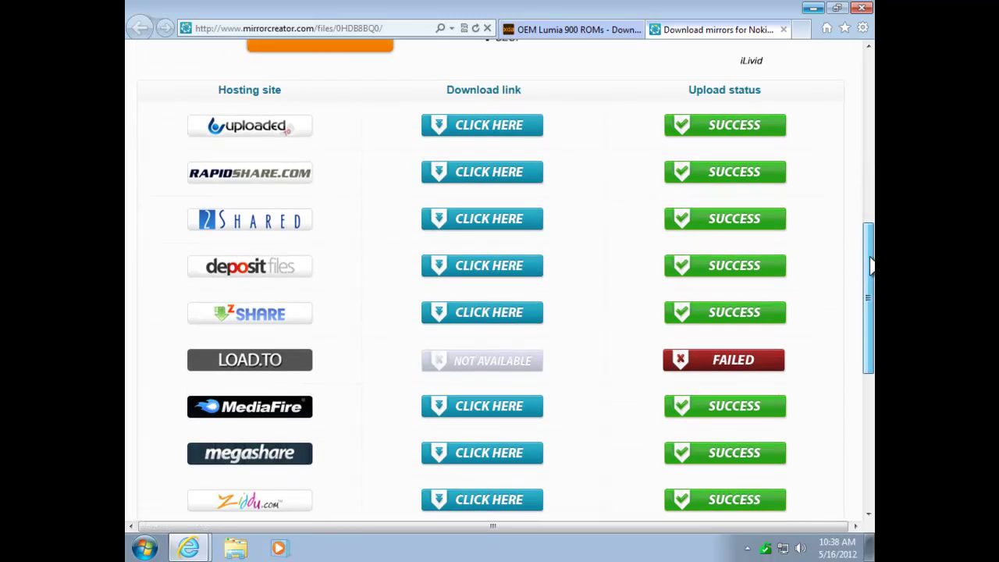
{"action": "left_click", "coordinate": [484, 416]}
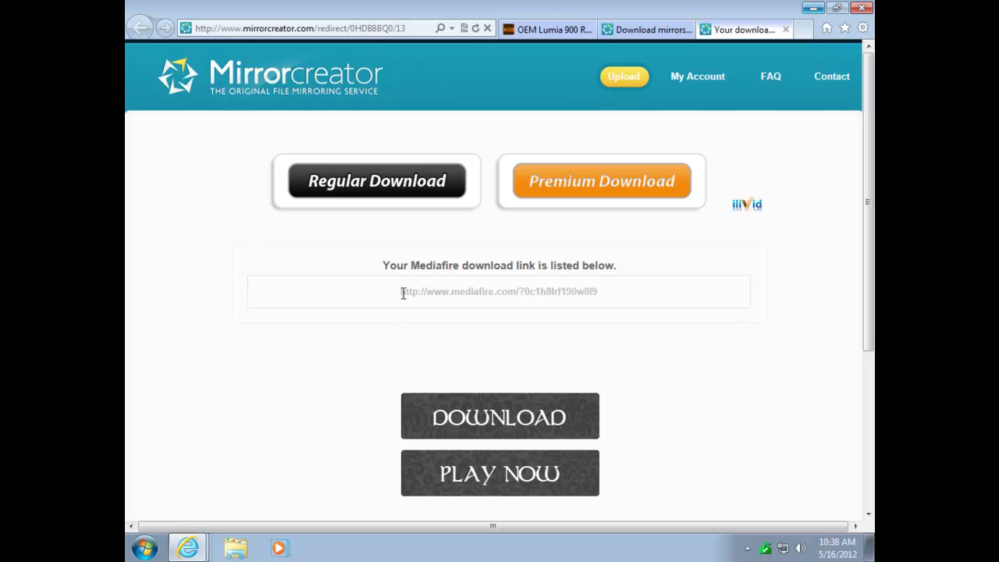
Step: Copy the listed MediaFire download link and load it in the current browser tab
{"action": "left_click_drag", "start_coordinate": [402, 291], "coordinate": [595, 292]}
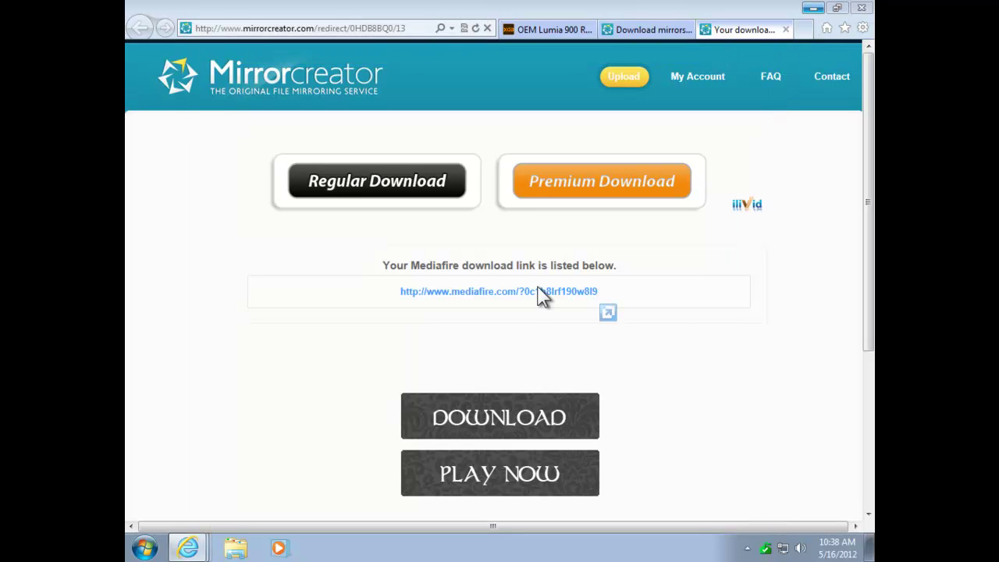
{"action": "right_click", "coordinate": [537, 296]}
{"action": "left_click", "coordinate": [574, 318]}
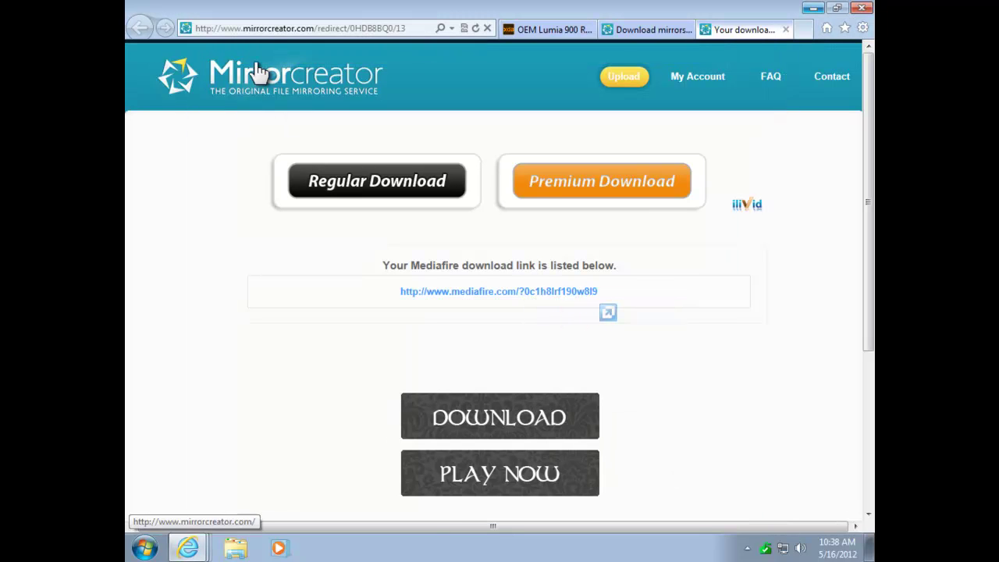
{"action": "left_click", "coordinate": [272, 29]}
{"action": "right_click", "coordinate": [272, 29]}
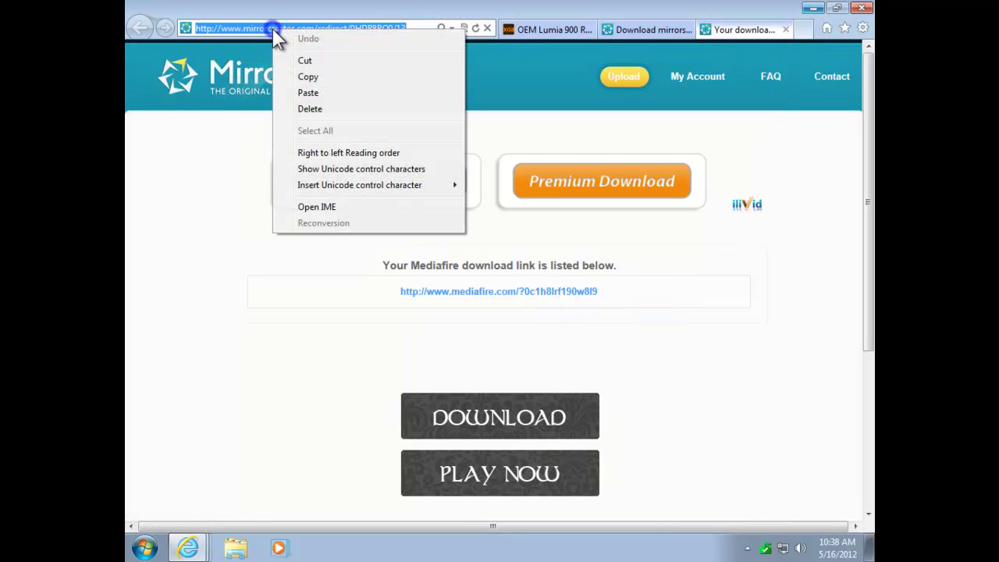
{"action": "left_click", "coordinate": [316, 93]}
{"action": "key", "text": "Return"}
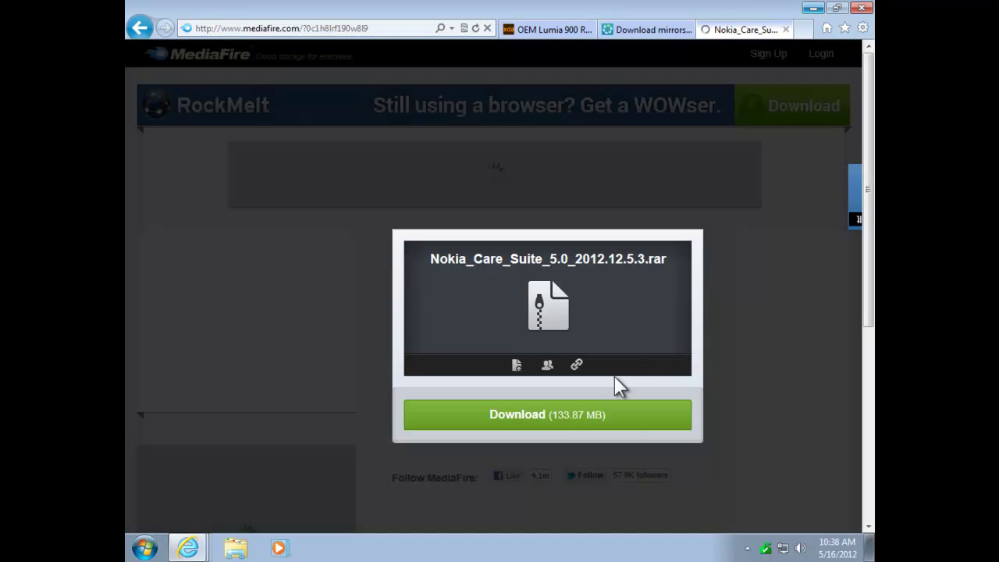
Step: Download Nokia_Care_Suite_5.0_2012.12.5.3.rar from MediaFire and save it to the Desktop
{"action": "left_click", "coordinate": [548, 416]}
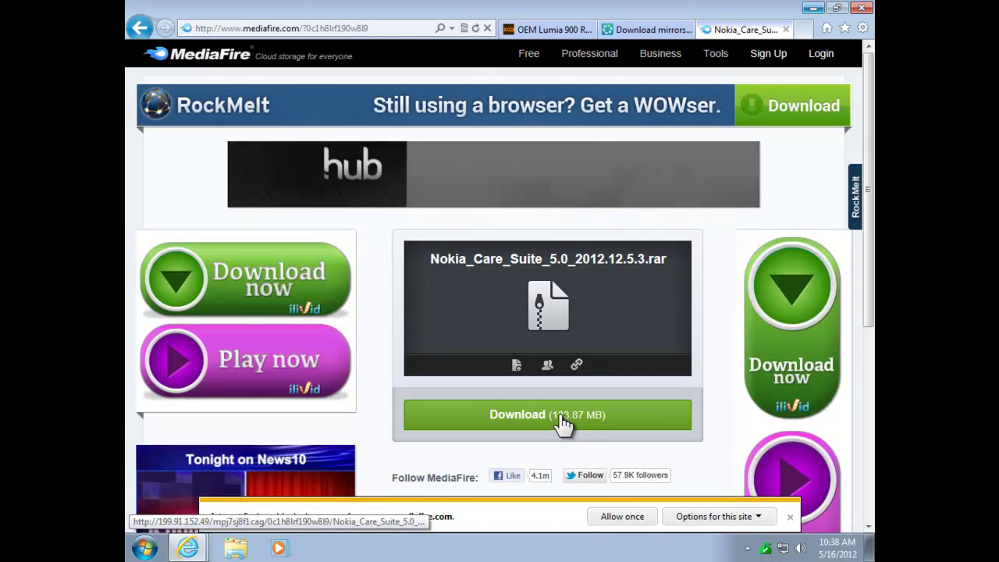
{"action": "left_click", "coordinate": [561, 418]}
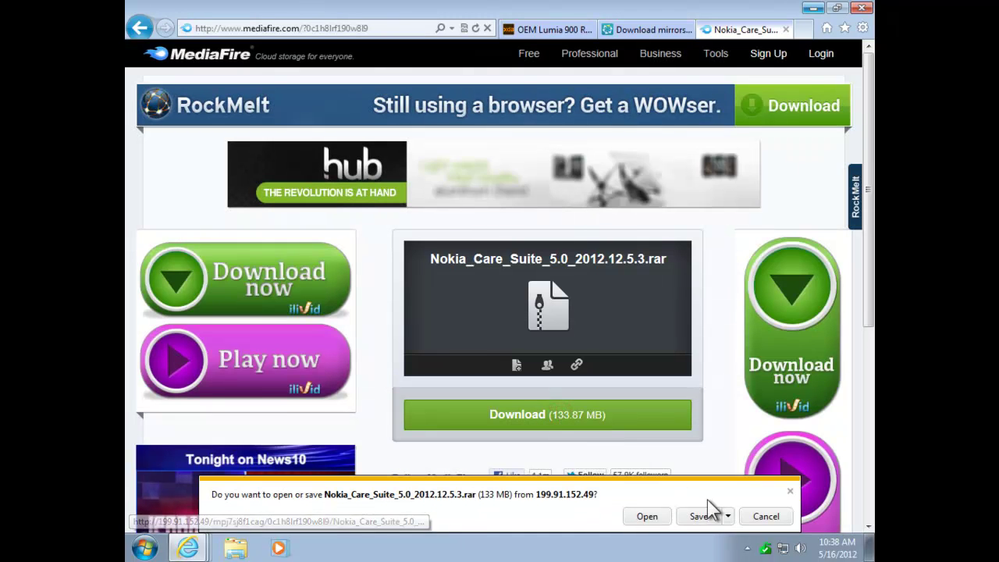
{"action": "left_click", "coordinate": [727, 516]}
{"action": "left_click", "coordinate": [773, 498]}
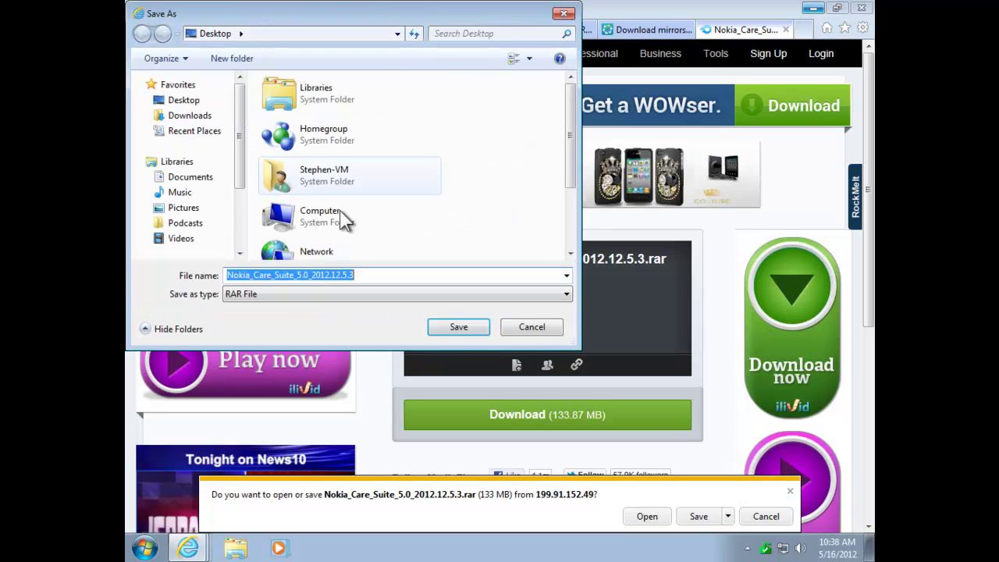
{"action": "left_click", "coordinate": [459, 327]}
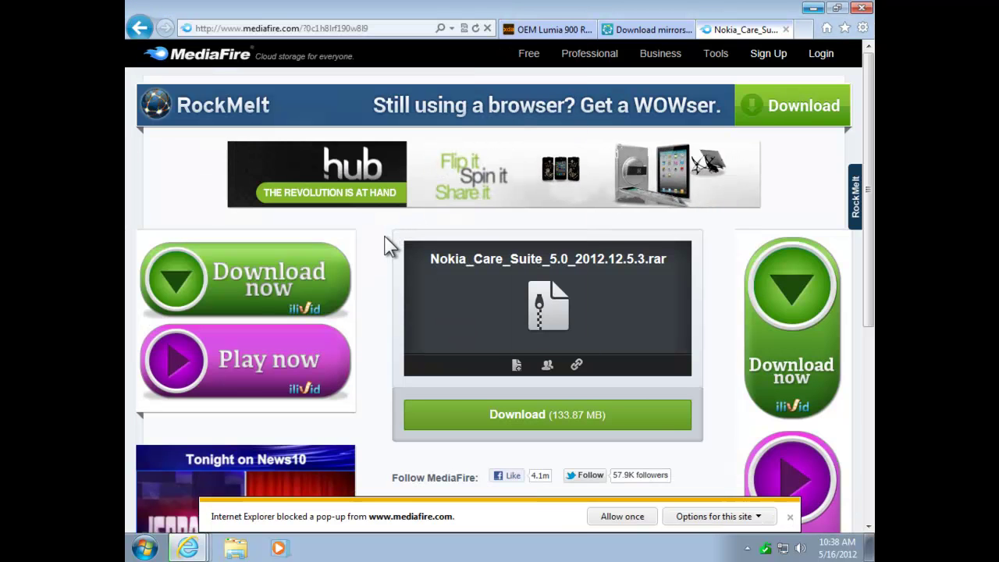
Step: Dismiss the browser notification and check the progress of the Nokia Care Suite download
{"action": "left_click", "coordinate": [791, 517]}
{"action": "left_click", "coordinate": [732, 517]}
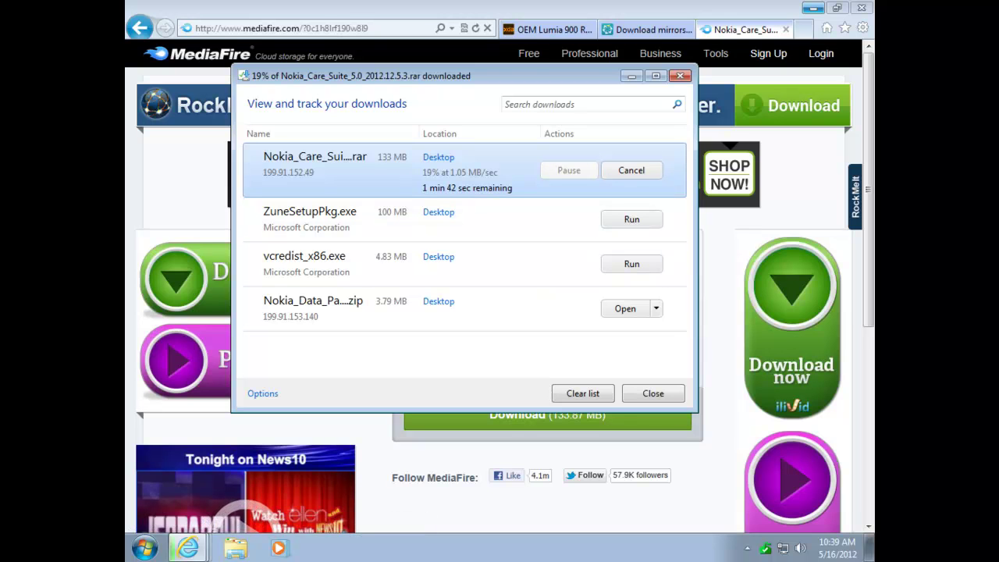
{"action": "key", "text": "Escape"}
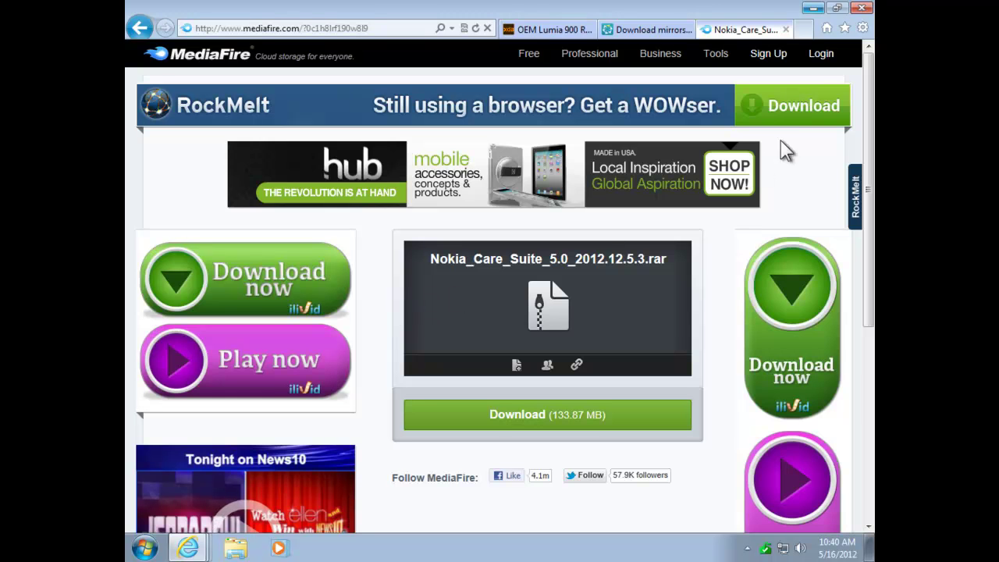
Step: Close the MediaFire and Mirrorcreator tabs and the advertisement window, and minimize the browser
{"action": "left_click", "coordinate": [785, 30]}
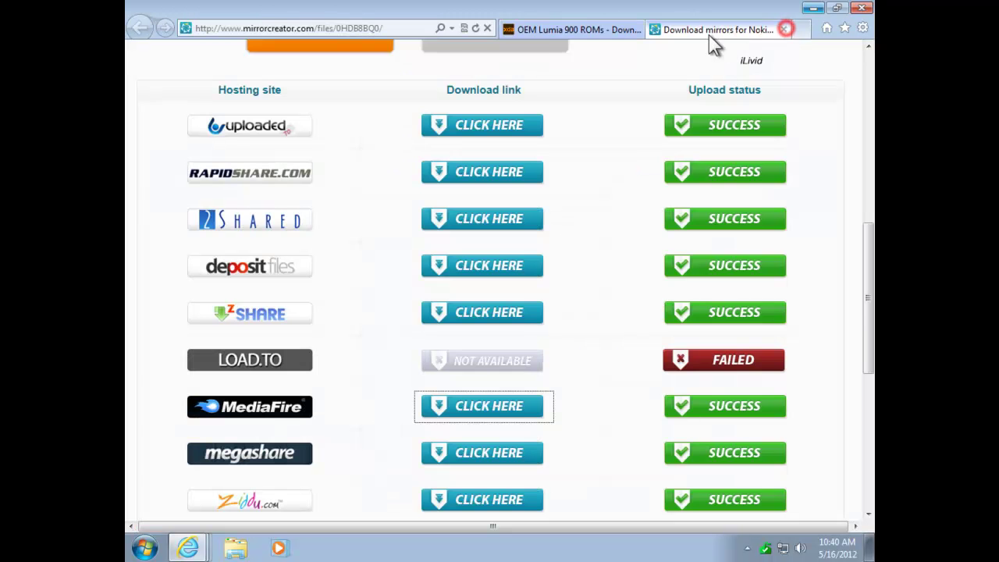
{"action": "left_click", "coordinate": [784, 30]}
{"action": "mouse_move", "coordinate": [187, 549]}
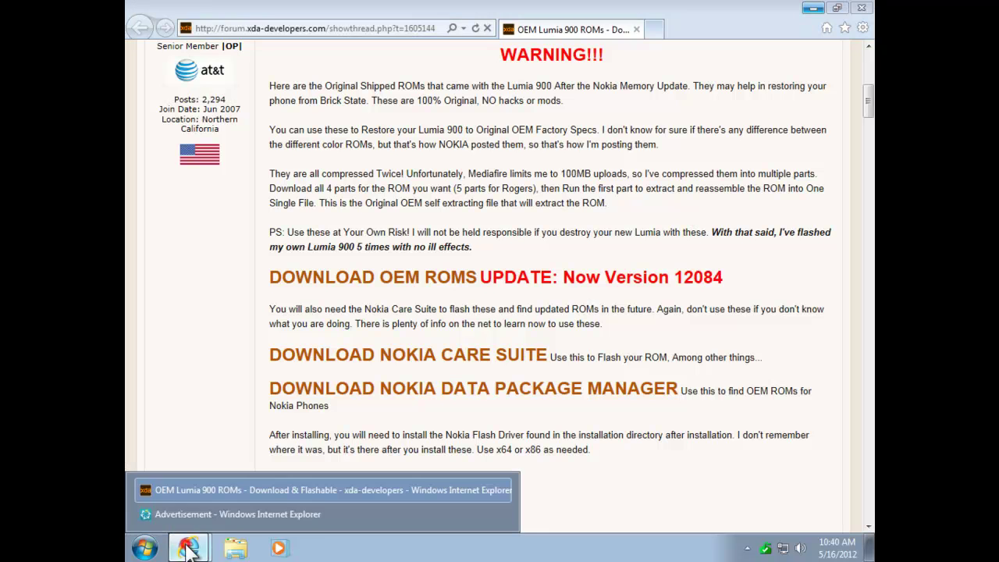
{"action": "left_click", "coordinate": [316, 509]}
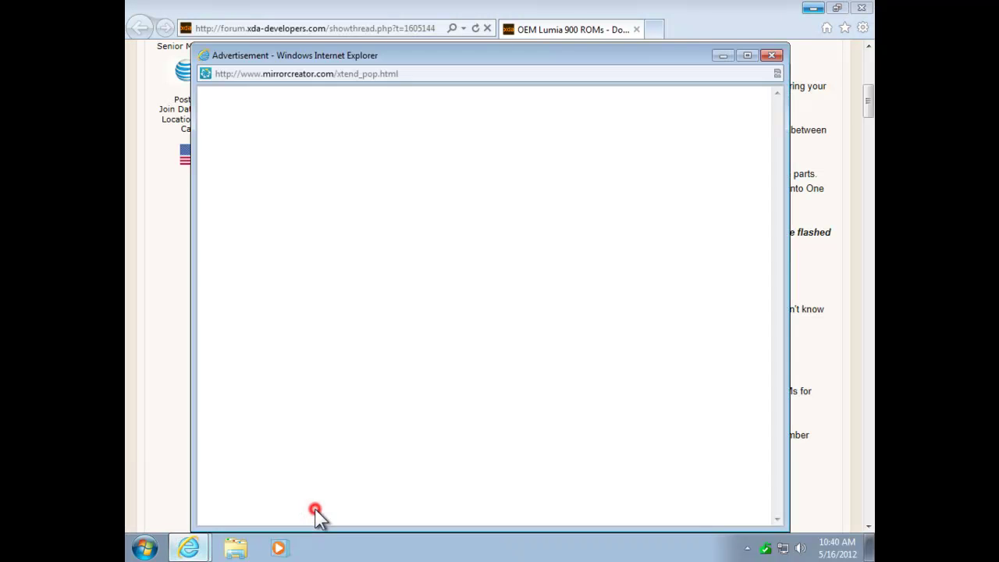
{"action": "left_click", "coordinate": [774, 52]}
{"action": "left_click", "coordinate": [813, 9]}
Step: Inspect the Nokia Care Suite and Data Package Manager installers on the desktop and the latter's download link in the thread
{"action": "left_click", "coordinate": [154, 336]}
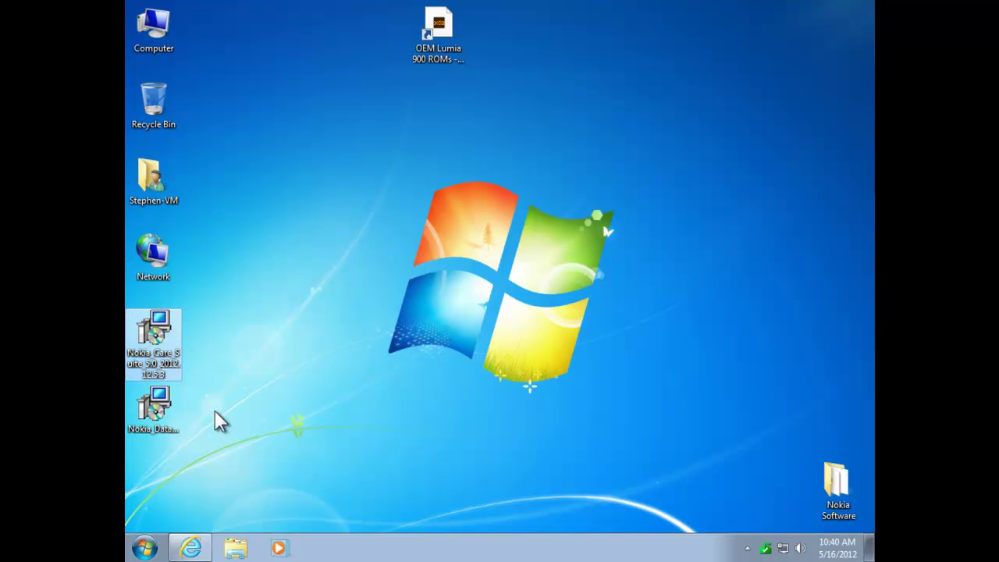
{"action": "left_click", "coordinate": [152, 408]}
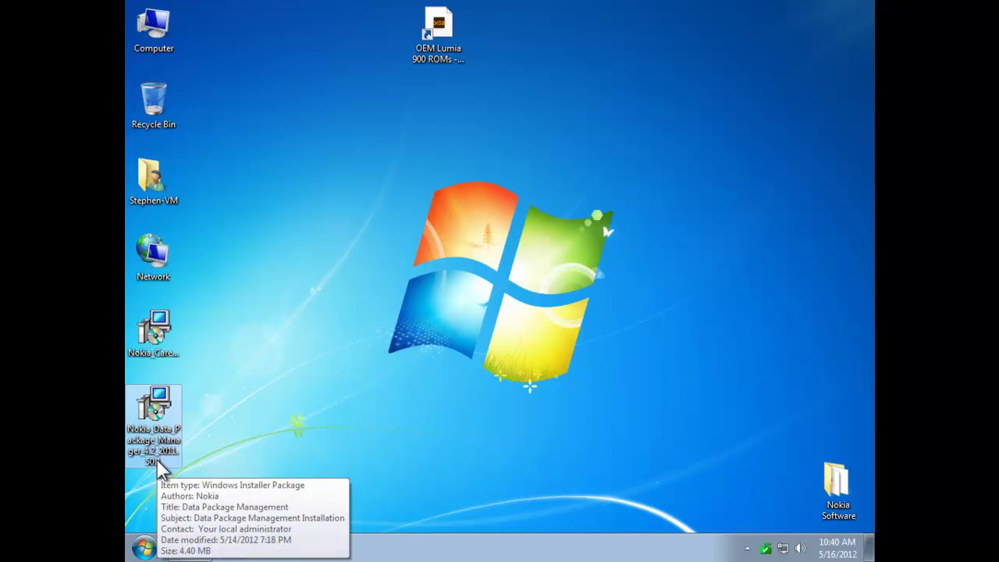
{"action": "left_click", "coordinate": [191, 548]}
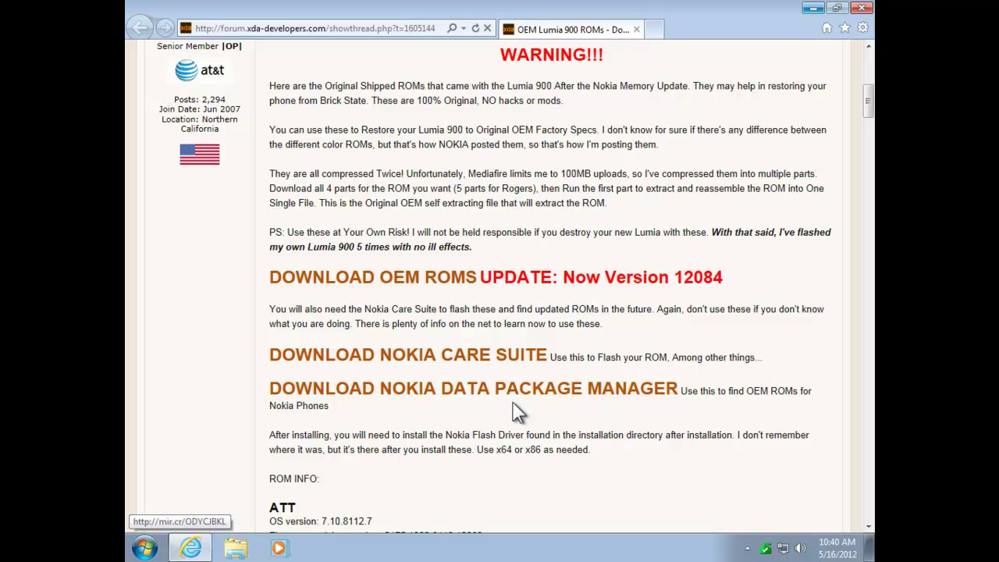
{"action": "left_click", "coordinate": [812, 9]}
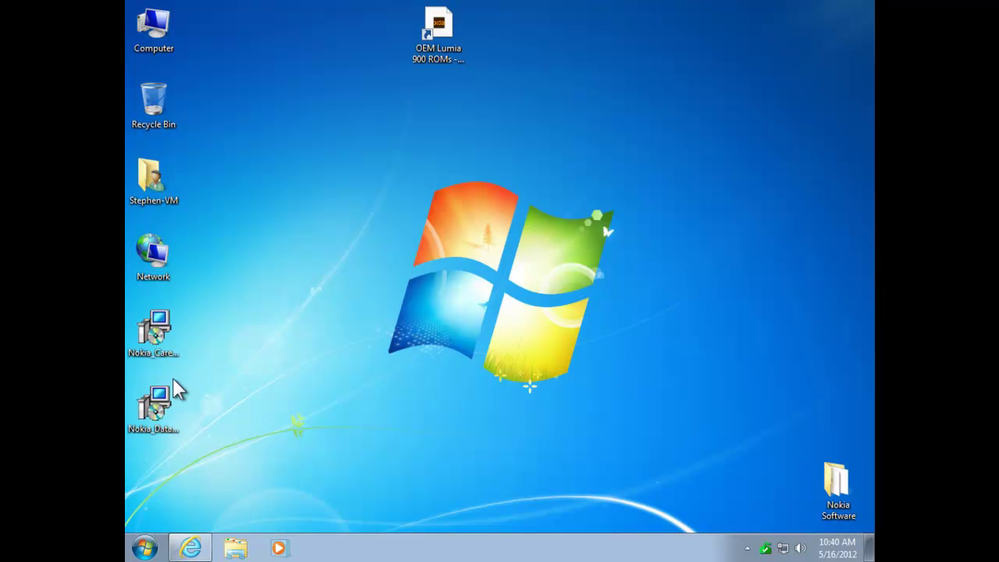
Step: Run the Nokia Care Suite installer and open its Microsoft VC++ 2010 redistributable link in a new browser tab
{"action": "double_click", "coordinate": [157, 335]}
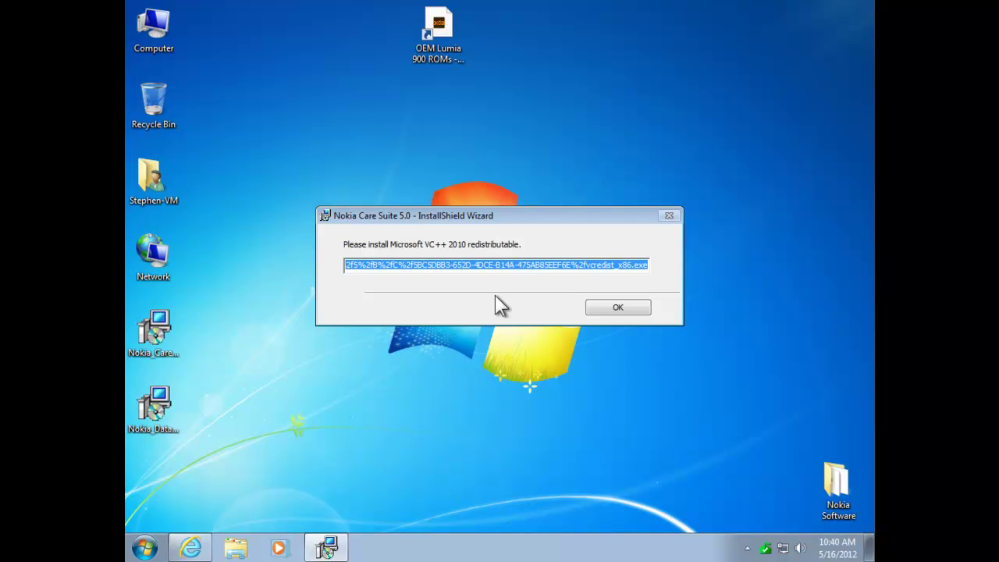
{"action": "left_click", "coordinate": [191, 549]}
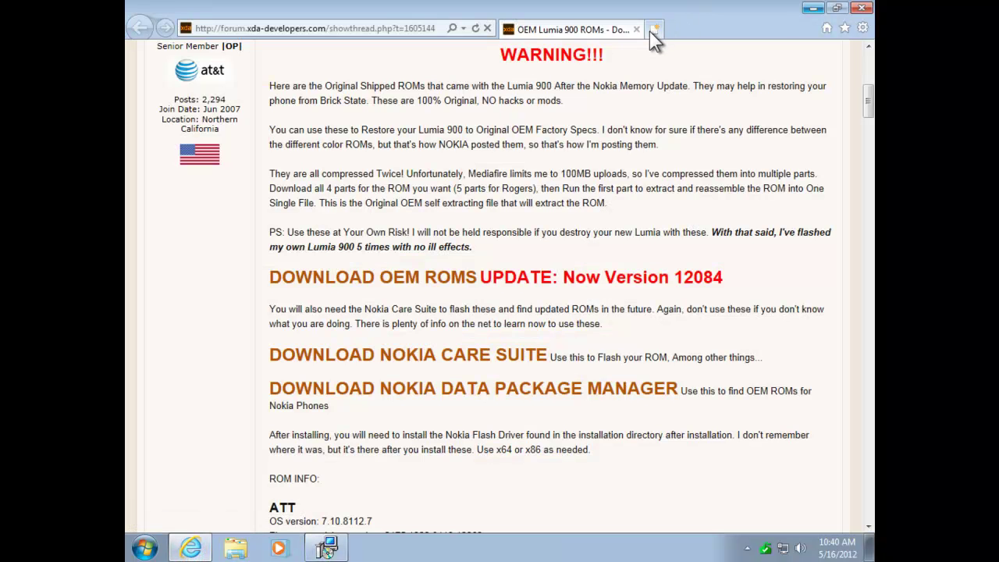
{"action": "left_click", "coordinate": [650, 31]}
{"action": "right_click", "coordinate": [228, 31]}
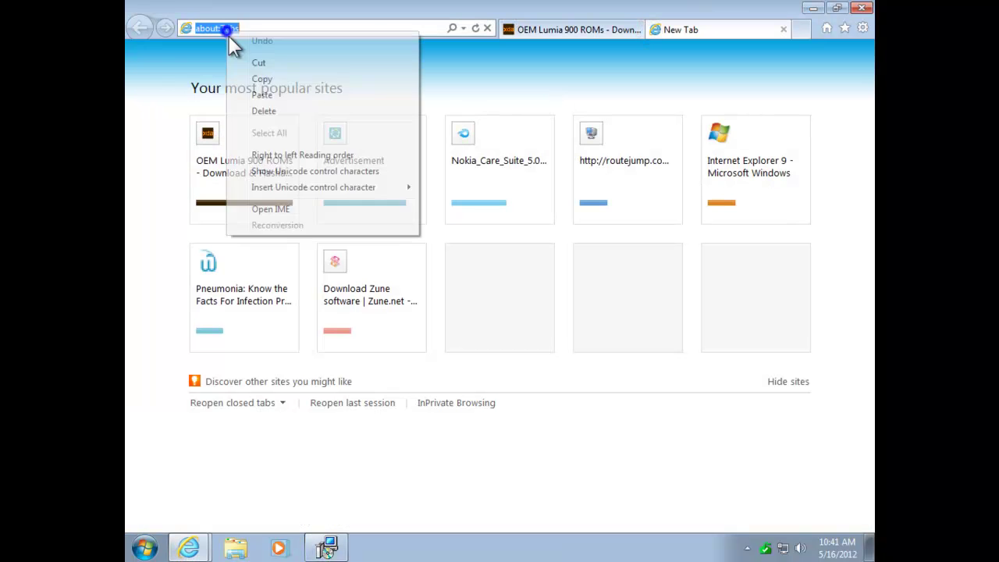
{"action": "left_click", "coordinate": [260, 95]}
{"action": "key", "text": "Return"}
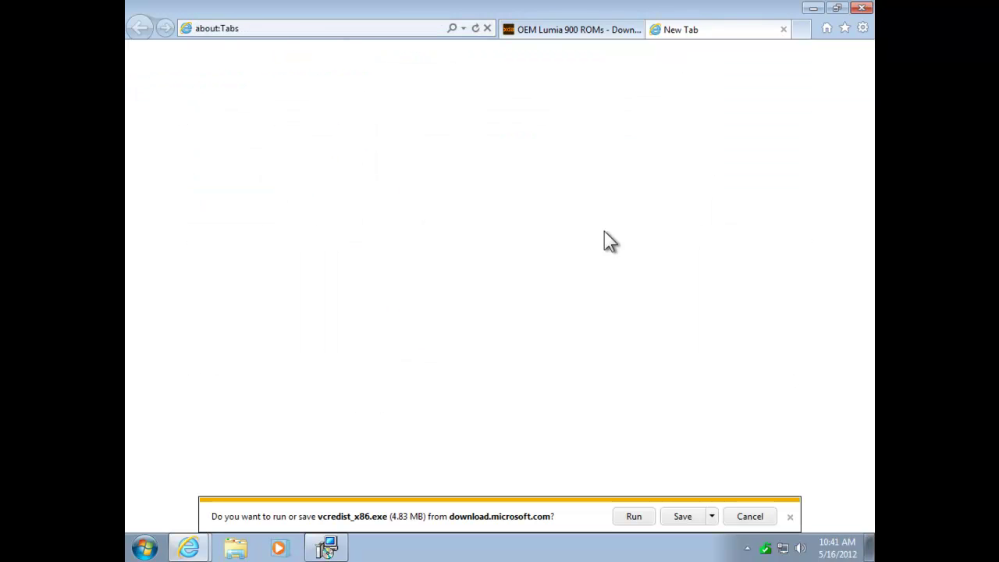
Step: Save vcredist_x86.exe from download.microsoft.com to the Desktop
{"action": "left_click", "coordinate": [712, 517]}
{"action": "left_click", "coordinate": [762, 500]}
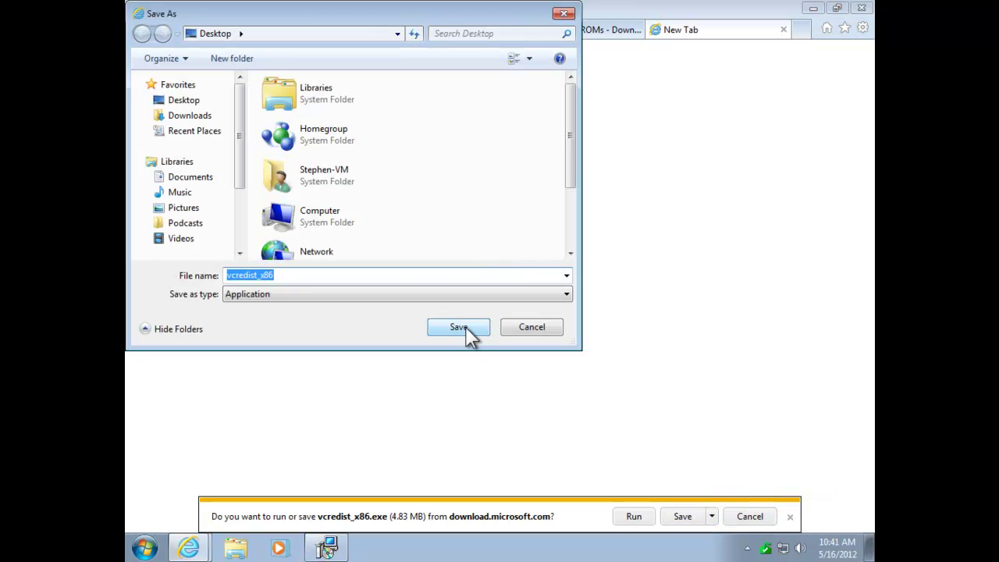
{"action": "left_click", "coordinate": [459, 327]}
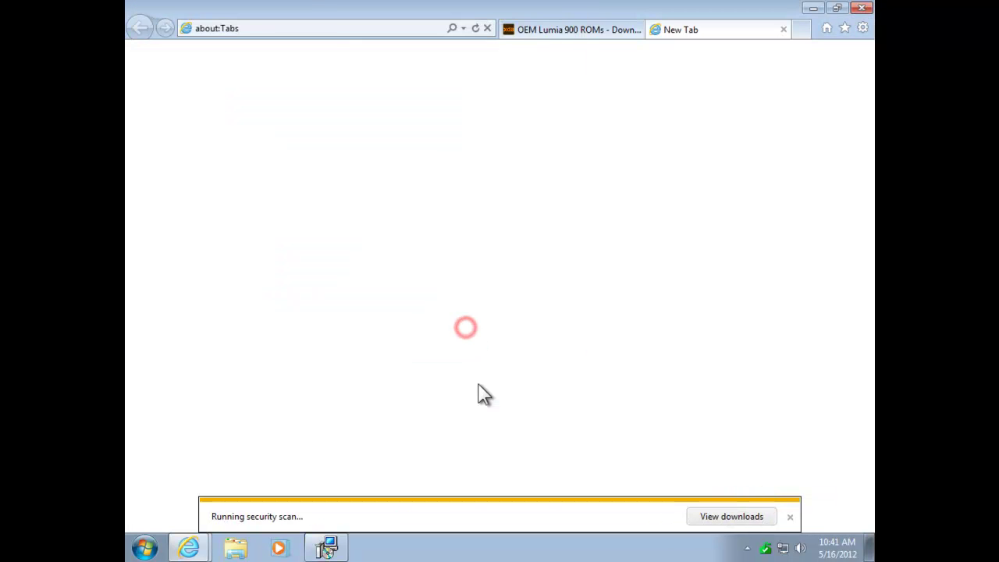
Step: Minimize the browser and exit the Nokia Care Suite 5.0 InstallShield Wizard
{"action": "left_click", "coordinate": [815, 9]}
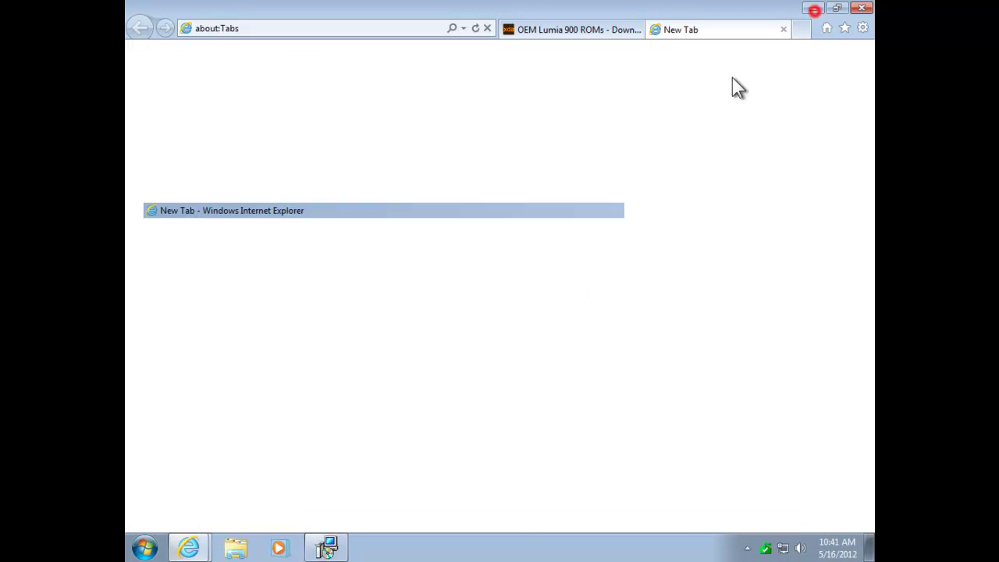
{"action": "left_click", "coordinate": [593, 308]}
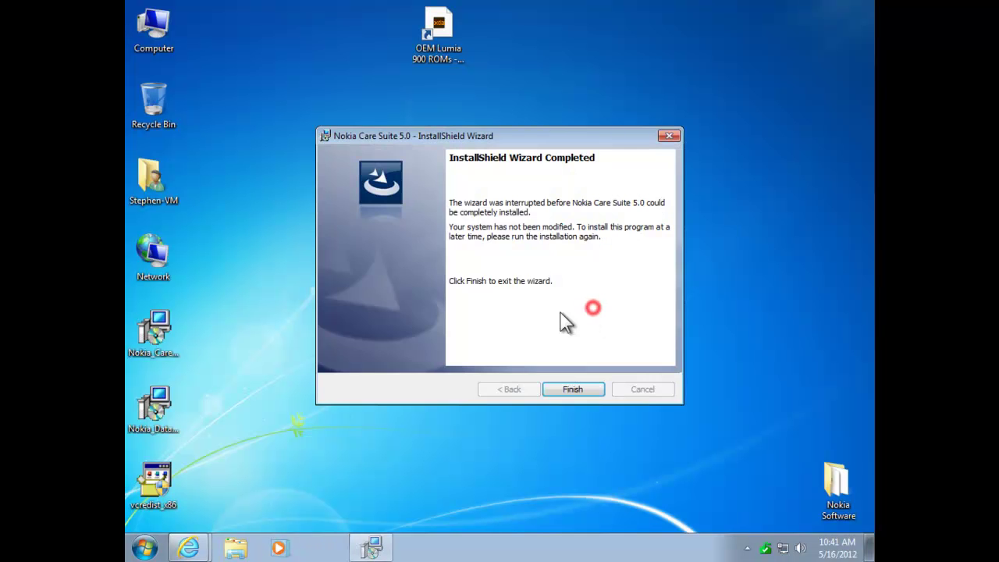
{"action": "left_click", "coordinate": [568, 390]}
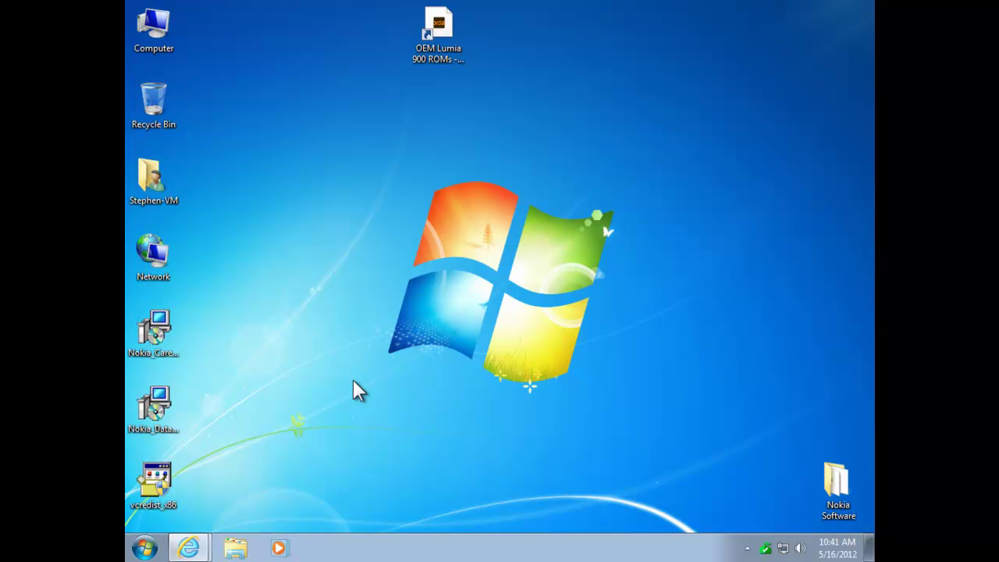
Step: Install the Microsoft Visual C++ 2010 x86 Redistributable from vcredist_x86, accepting its license, and move the installer file to the Recycle Bin
{"action": "double_click", "coordinate": [157, 489]}
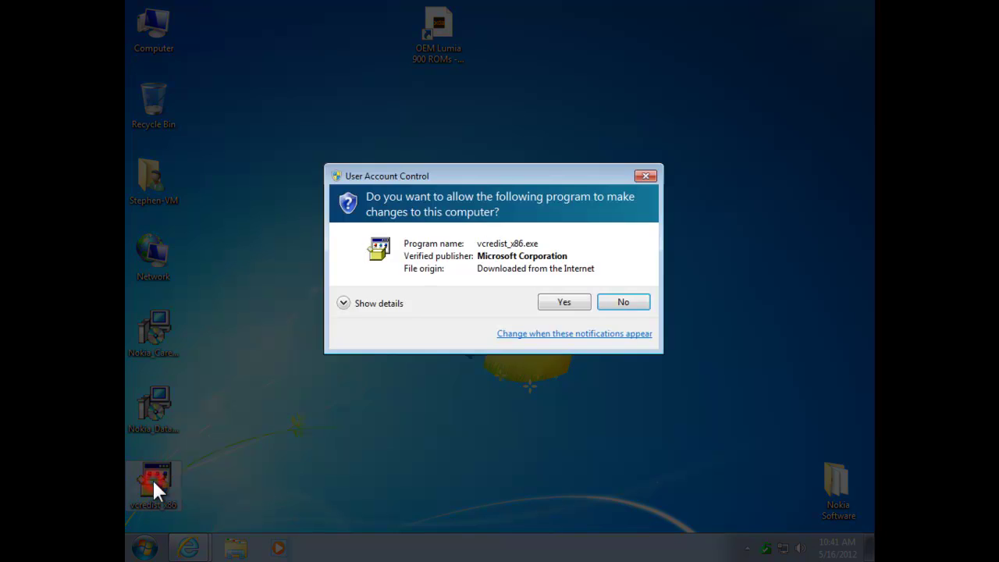
{"action": "left_click", "coordinate": [576, 301]}
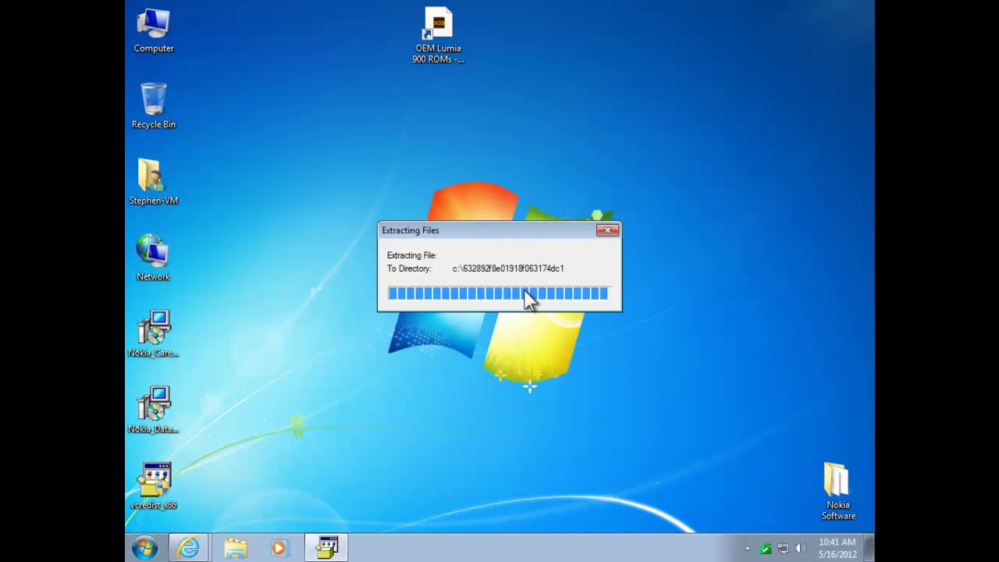
{"action": "left_click", "coordinate": [392, 247]}
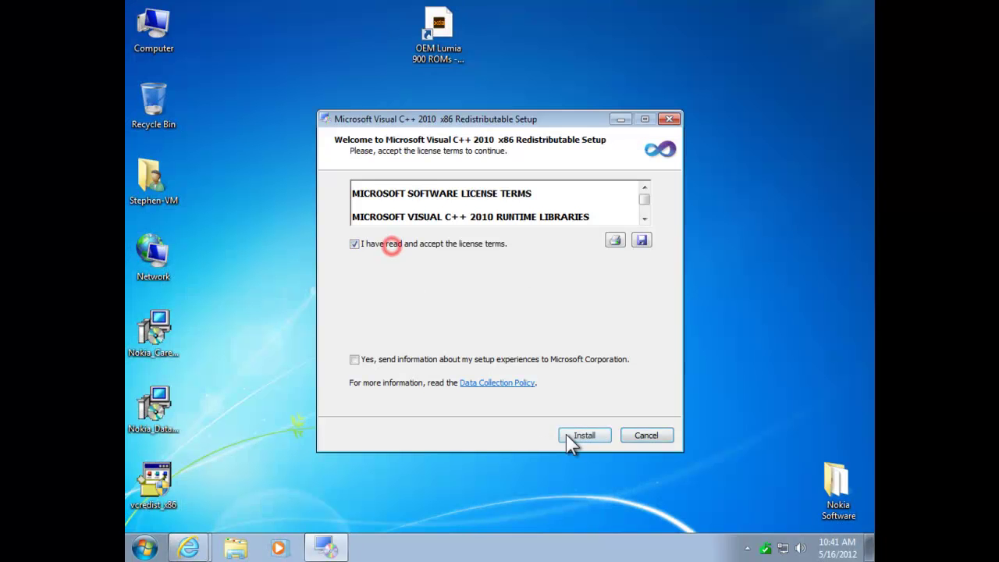
{"action": "left_click", "coordinate": [573, 435]}
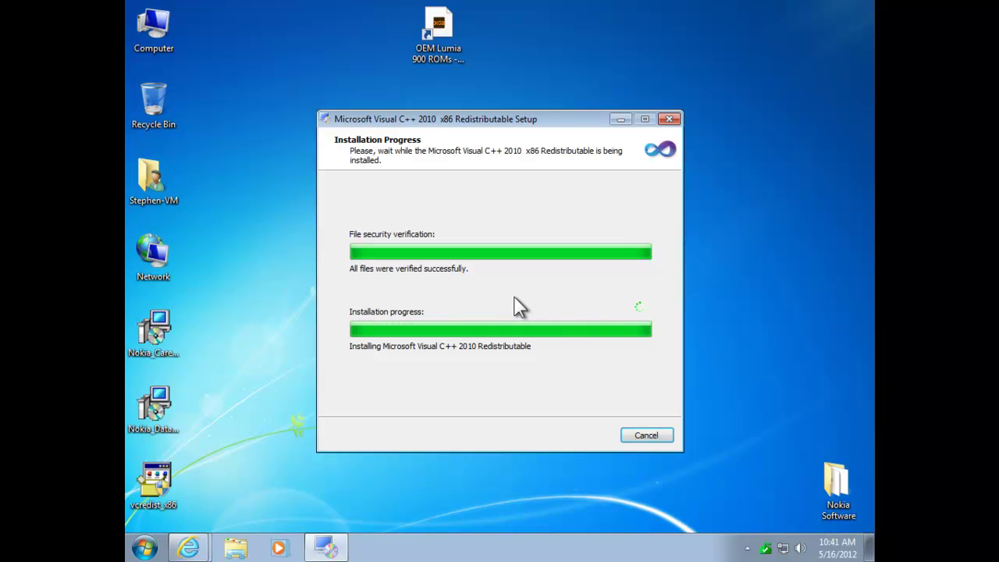
{"action": "left_click", "coordinate": [657, 434]}
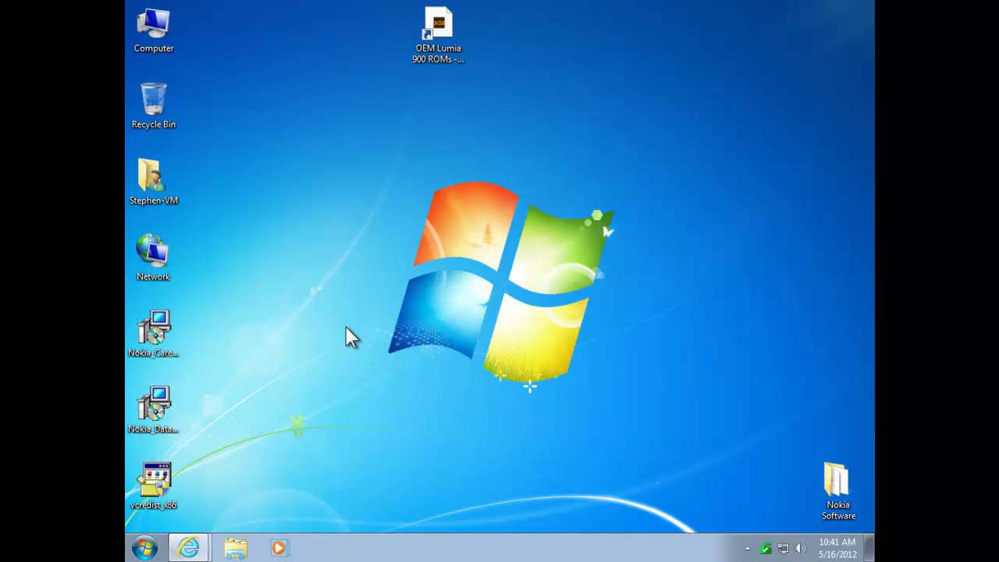
{"action": "left_click_drag", "start_coordinate": [162, 483], "coordinate": [163, 112]}
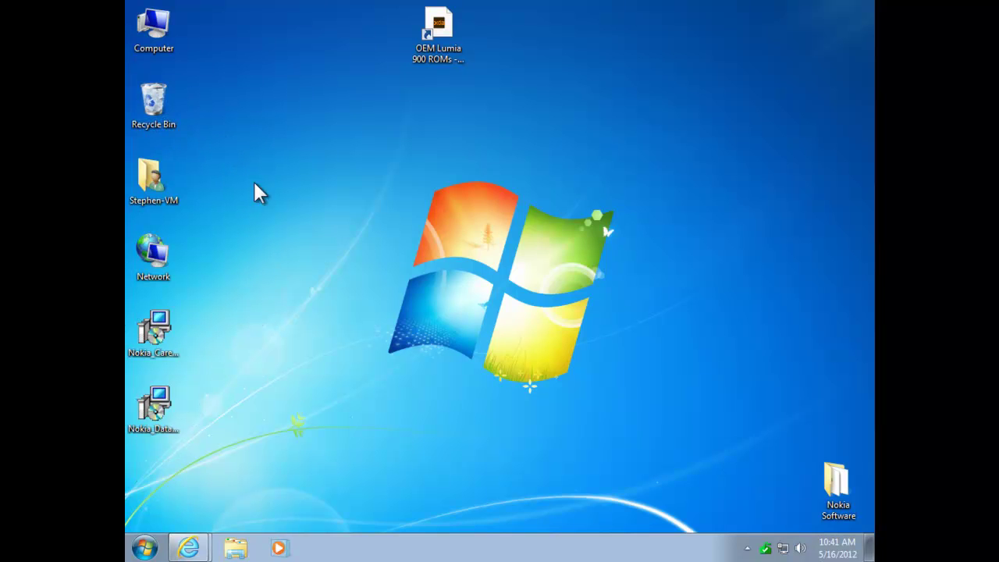
Step: Run the Nokia Care Suite installer and copy the full download link for the Microsoft VC++ 2005 redistributable SP1
{"action": "double_click", "coordinate": [157, 332]}
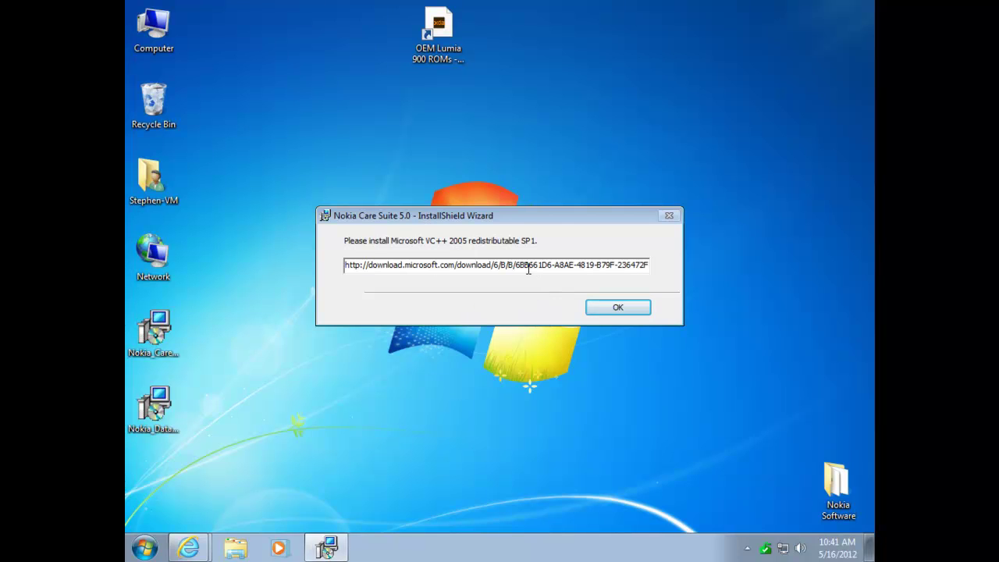
{"action": "left_click_drag", "start_coordinate": [529, 268], "coordinate": [648, 269]}
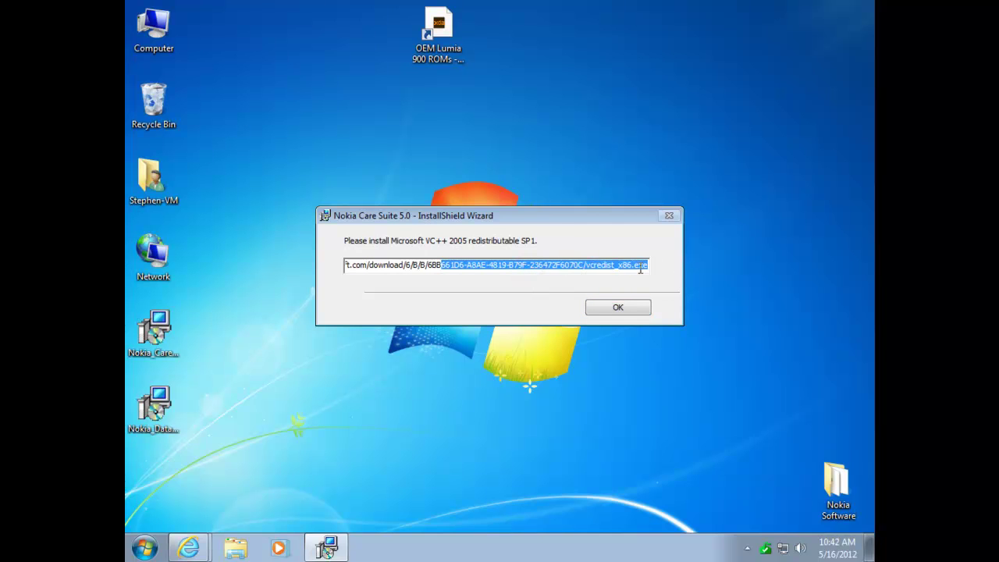
{"action": "double_click", "coordinate": [459, 264]}
{"action": "key", "text": "ctrl+c"}
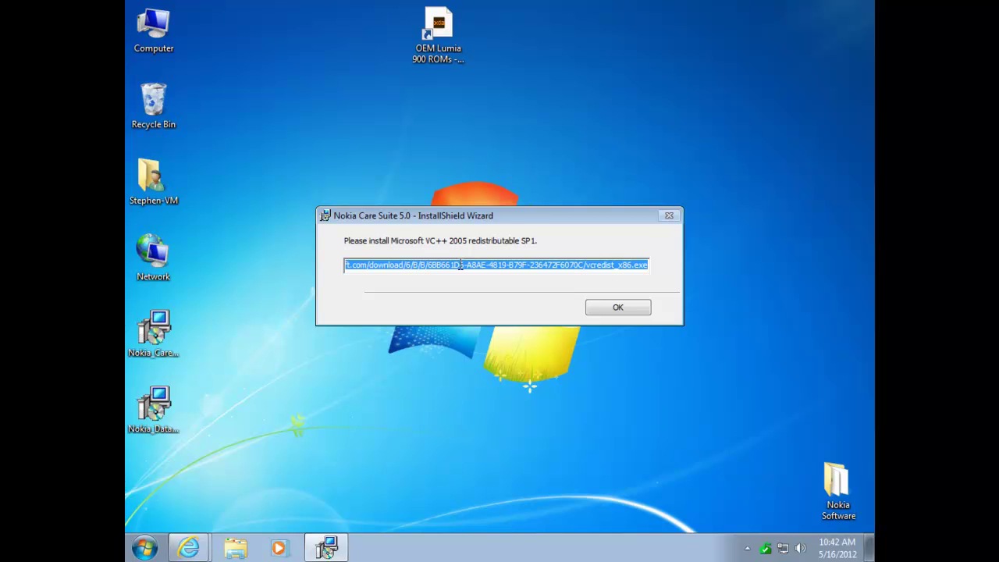
Step: Switch to Internet Explorer and load the copied VC++ 2005 redistributable link in the new tab
{"action": "left_click", "coordinate": [190, 546]}
{"action": "left_click", "coordinate": [267, 514]}
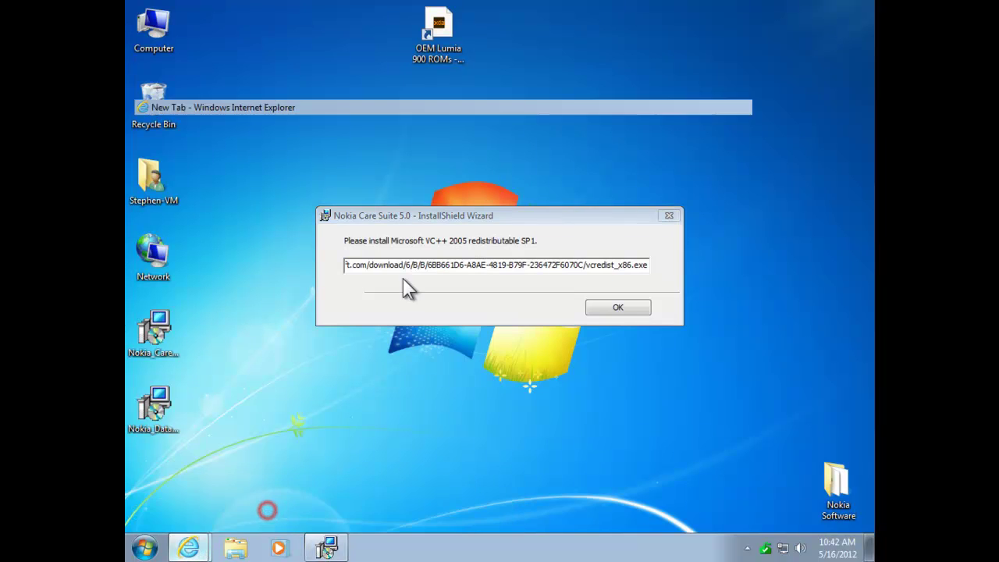
{"action": "left_click", "coordinate": [238, 30]}
{"action": "right_click", "coordinate": [232, 29]}
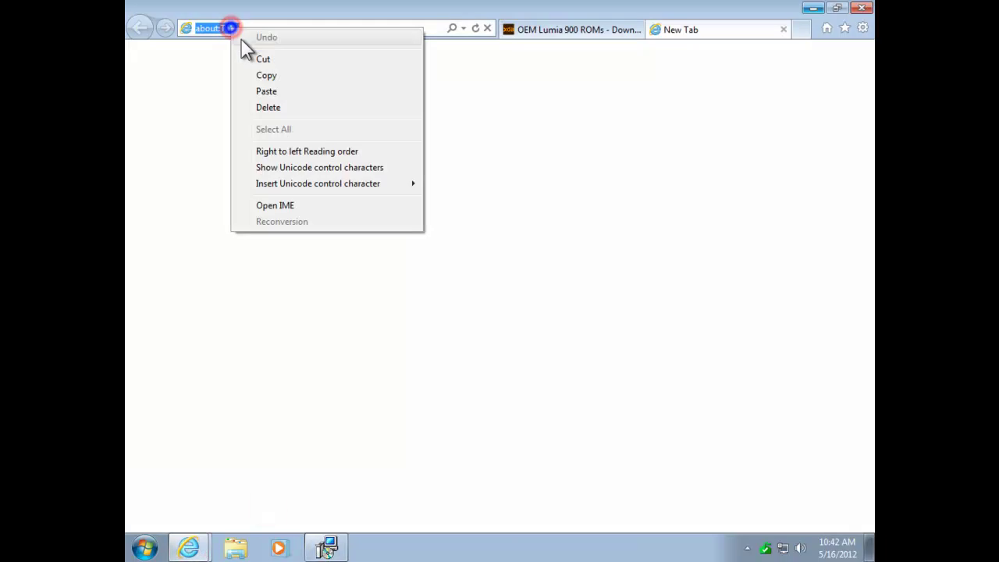
{"action": "left_click", "coordinate": [266, 91]}
{"action": "key", "text": "Return"}
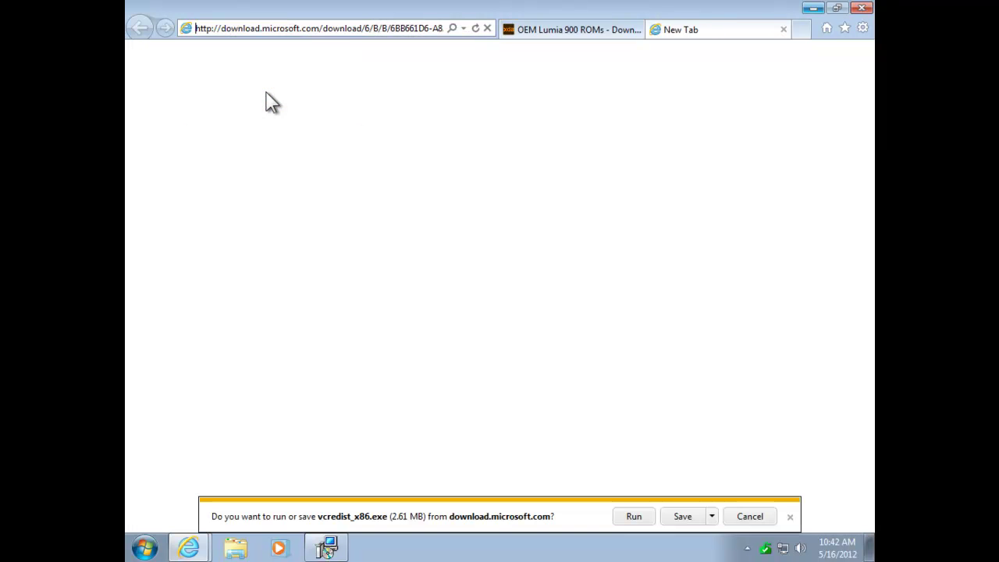
Step: Save vcredist_x86.exe from download.microsoft.com to the Desktop
{"action": "left_click", "coordinate": [712, 516]}
{"action": "left_click", "coordinate": [752, 498]}
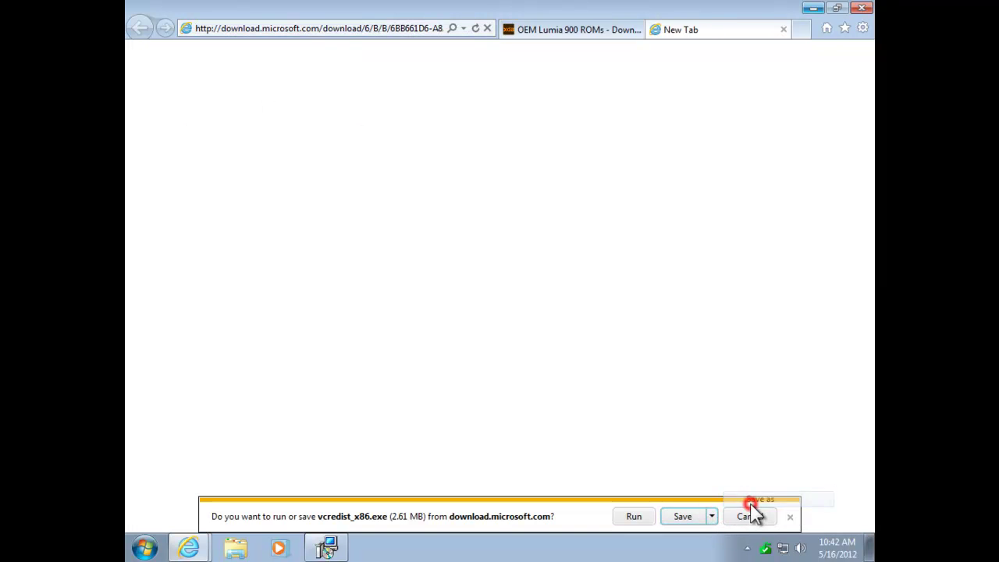
{"action": "left_click", "coordinate": [470, 329]}
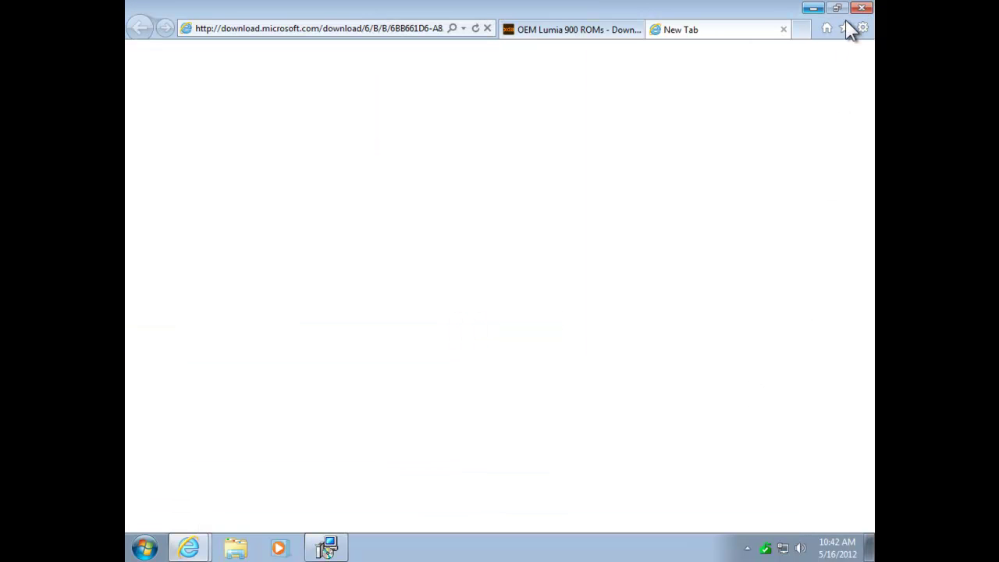
Step: Close the download tab, minimize the browser and exit the Nokia Care Suite 5.0 InstallShield Wizard
{"action": "left_click", "coordinate": [783, 30]}
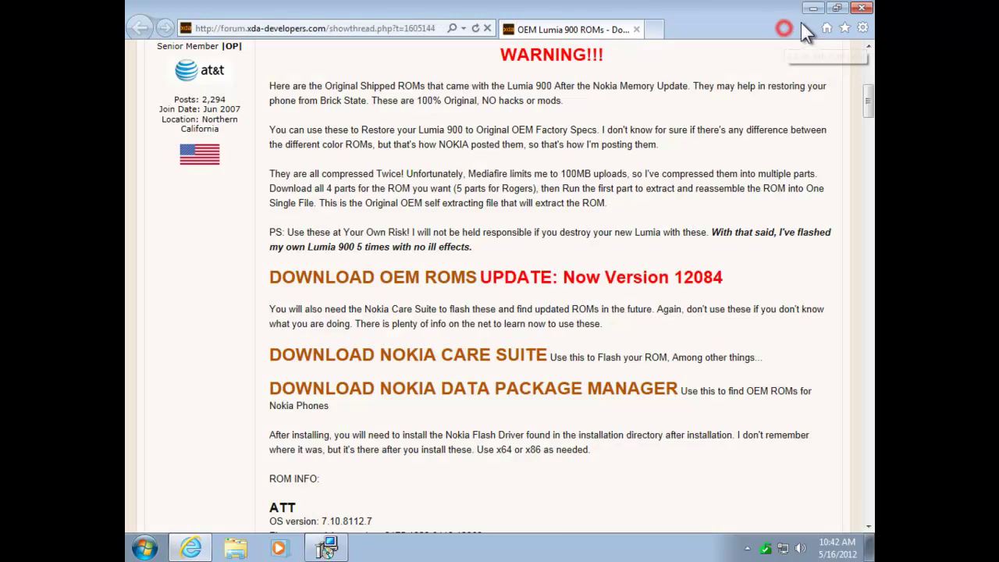
{"action": "left_click", "coordinate": [813, 8]}
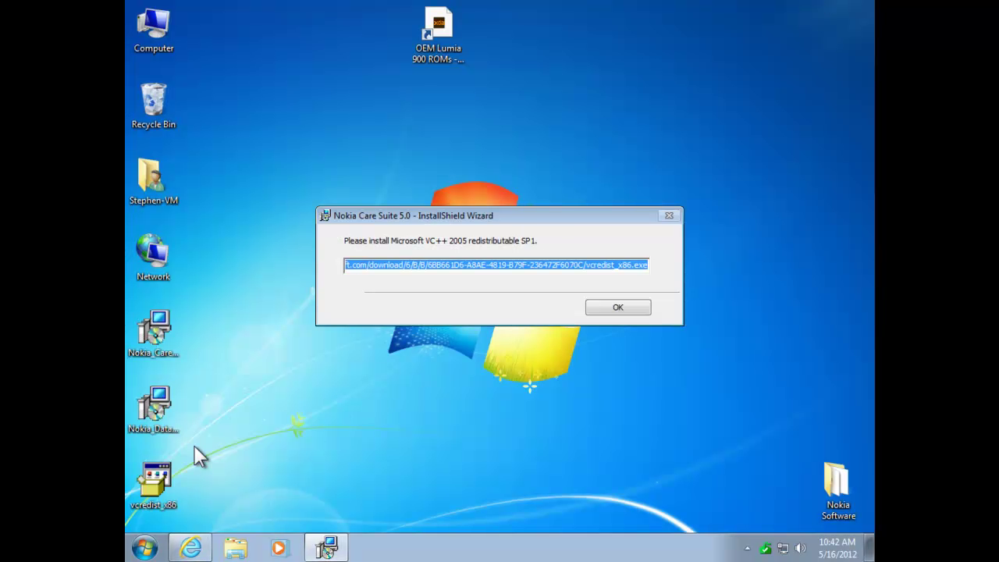
{"action": "left_click", "coordinate": [625, 310]}
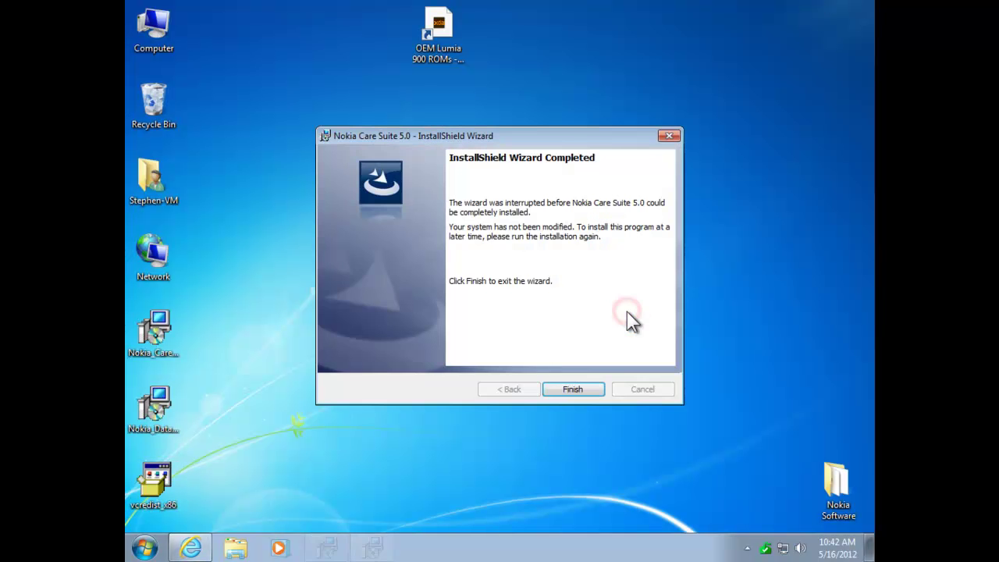
{"action": "left_click", "coordinate": [580, 388]}
Step: Install the Microsoft Visual C++ 2005 SP1 Redistributable from vcredist_x86, accepting its license, and move the installer file to the Recycle Bin
{"action": "double_click", "coordinate": [160, 485]}
{"action": "left_click", "coordinate": [546, 287]}
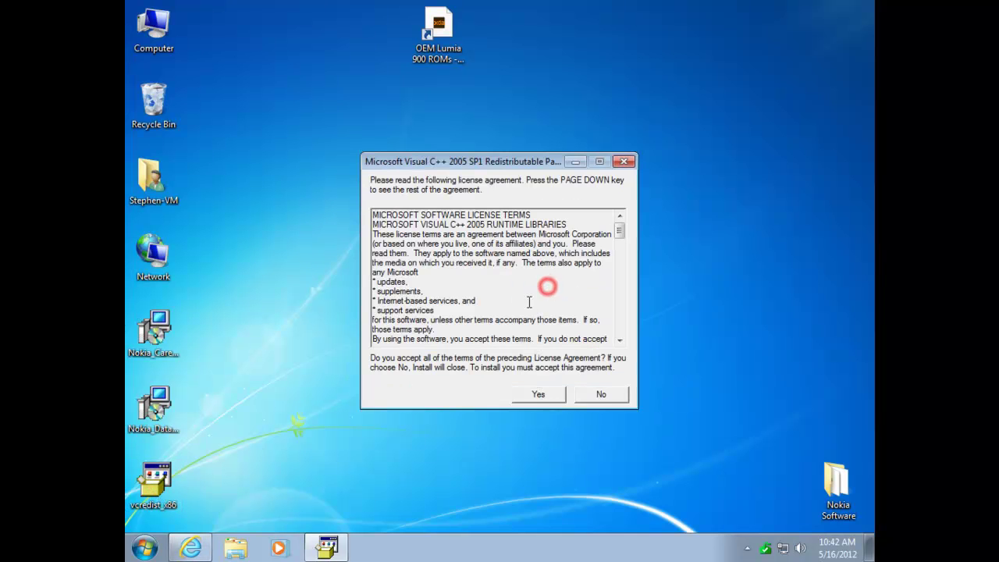
{"action": "left_click", "coordinate": [539, 392]}
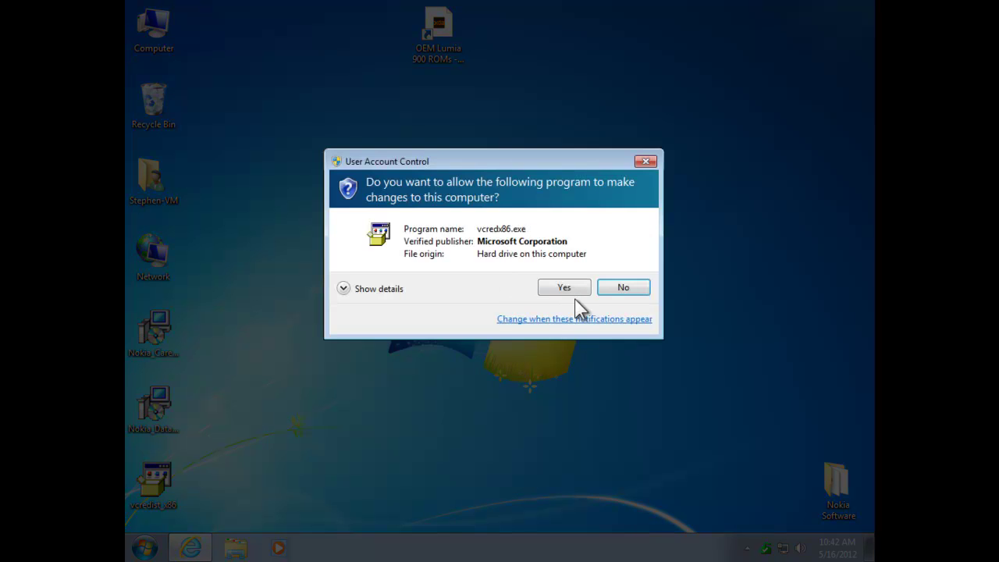
{"action": "left_click", "coordinate": [569, 289]}
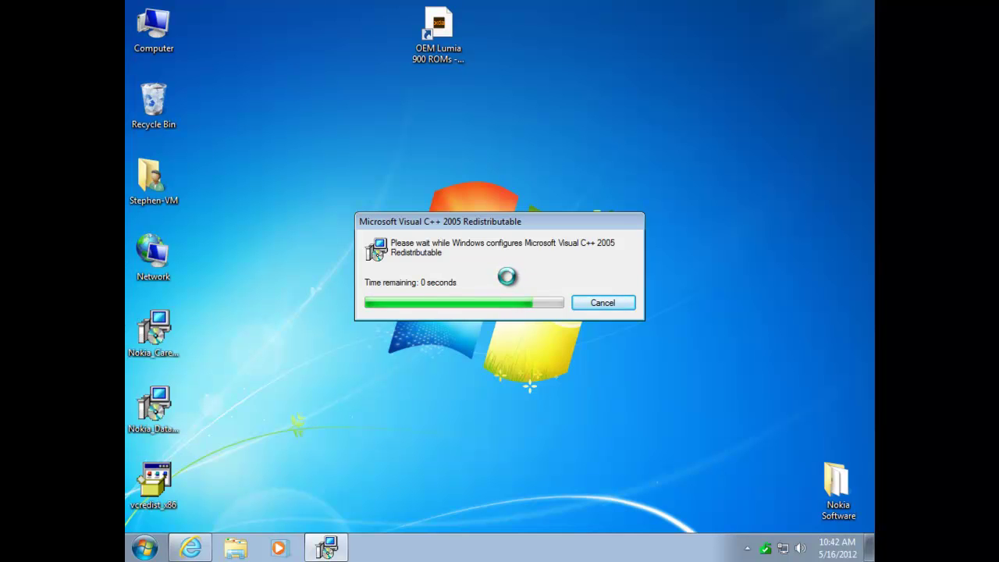
{"action": "left_click_drag", "start_coordinate": [156, 485], "coordinate": [152, 105]}
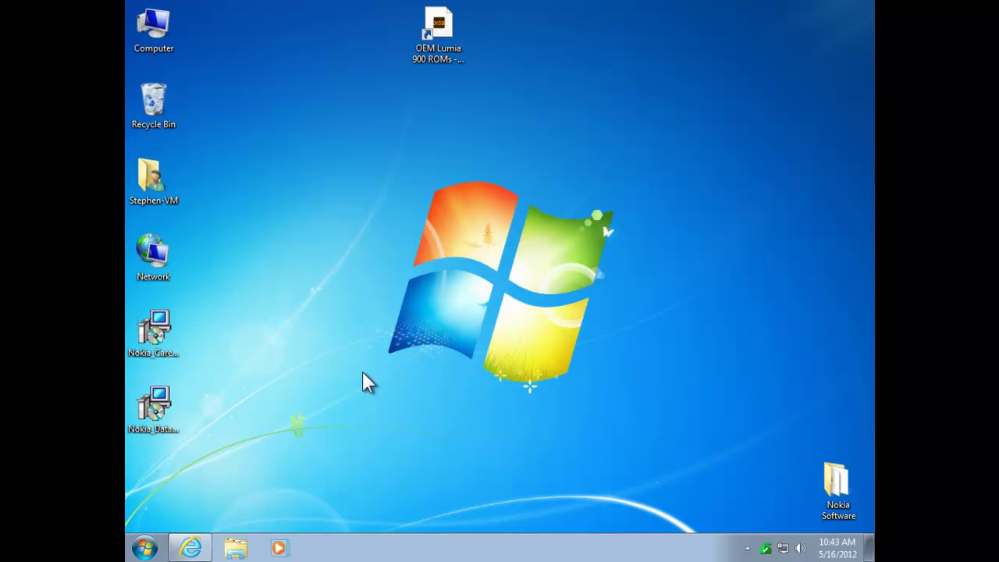
Step: Install Nokia Care Suite 5.0 with the Complete setup type, accepting the license terms and finishing without launching the program
{"action": "double_click", "coordinate": [156, 331]}
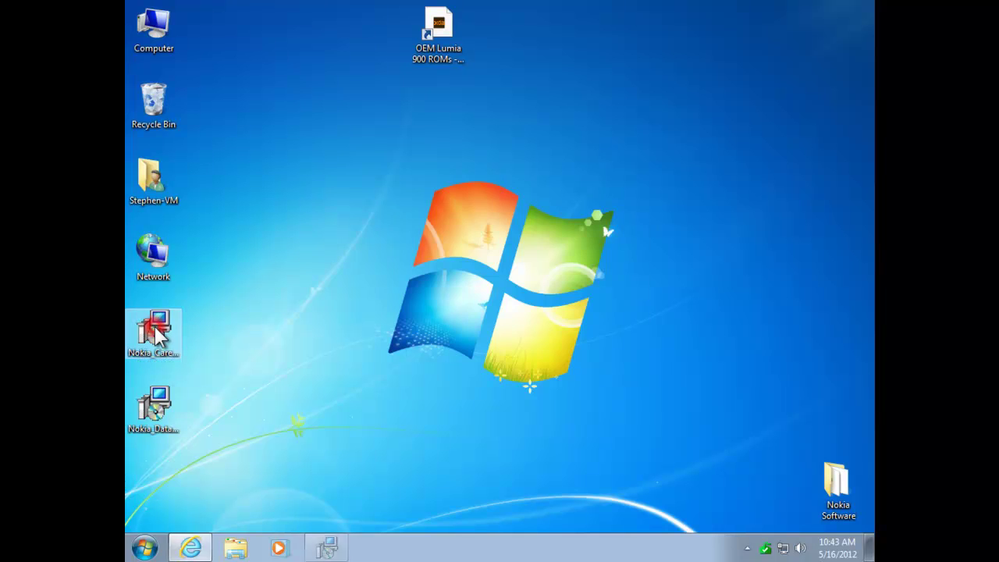
{"action": "left_click", "coordinate": [575, 392]}
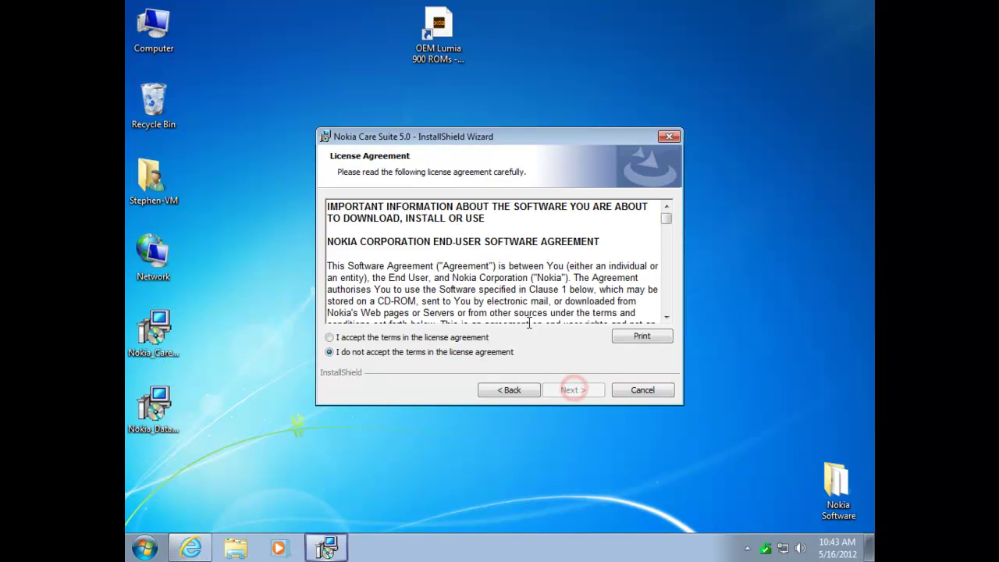
{"action": "left_click", "coordinate": [380, 337]}
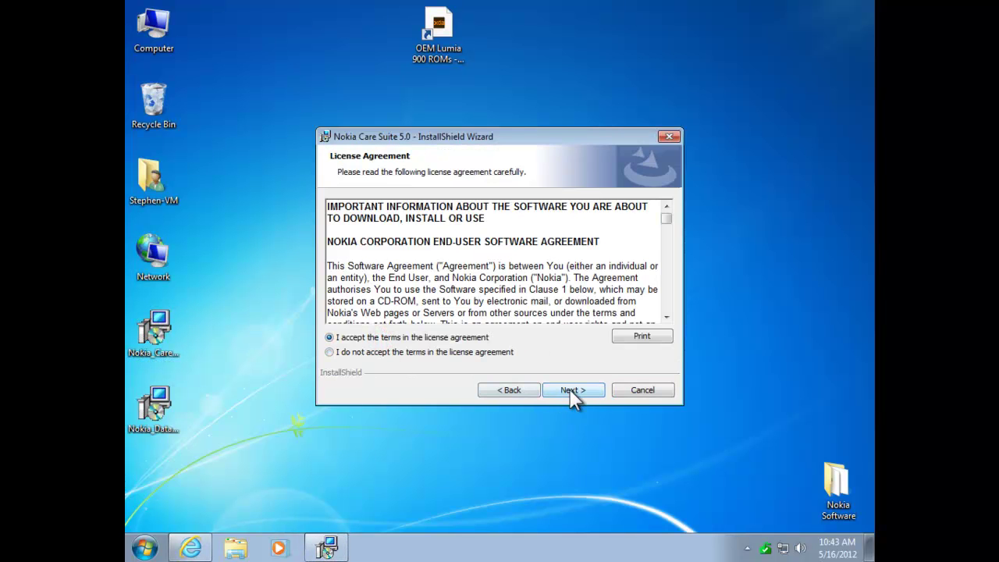
{"action": "left_click", "coordinate": [570, 390]}
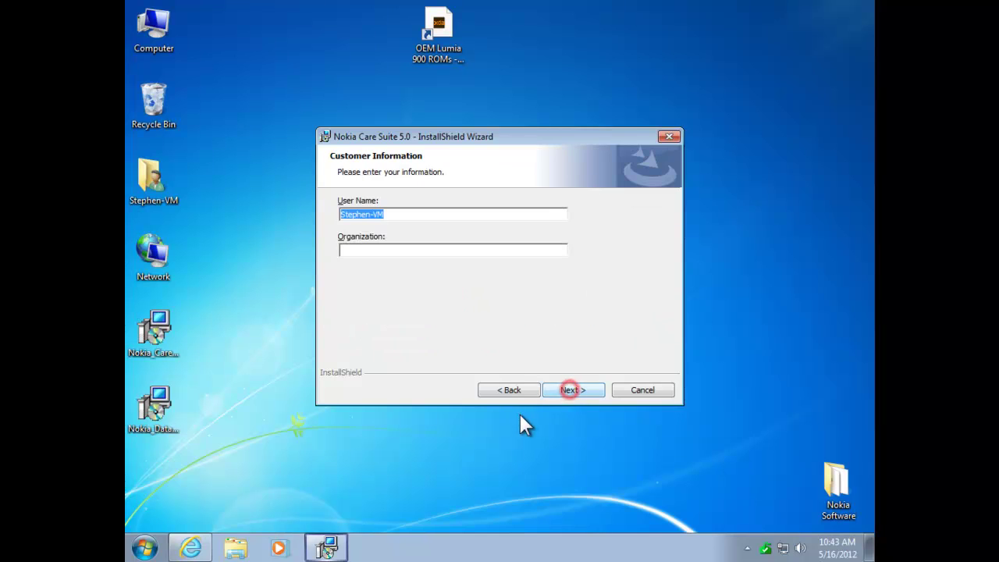
{"action": "left_click", "coordinate": [573, 391]}
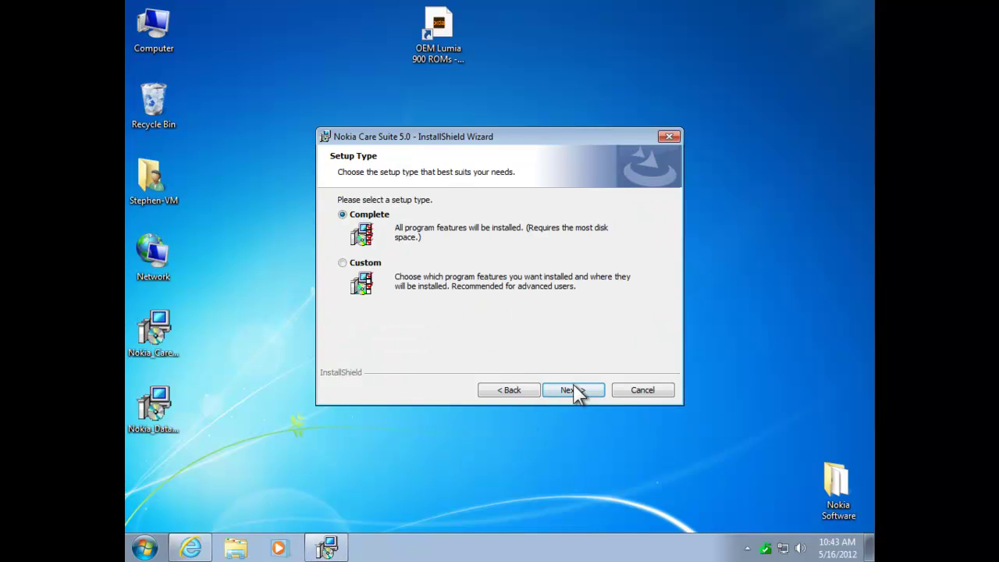
{"action": "left_click", "coordinate": [574, 389]}
{"action": "left_click", "coordinate": [573, 391]}
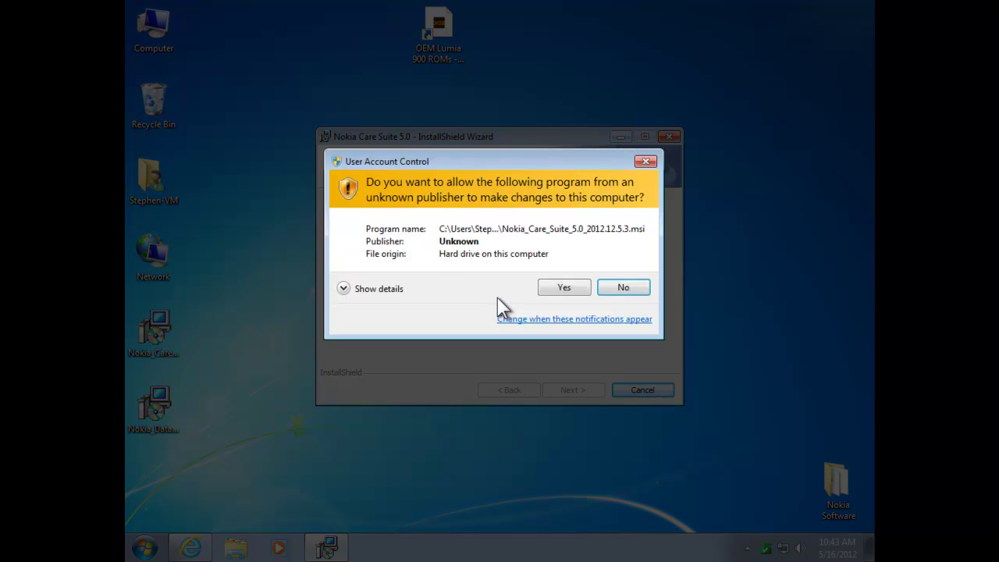
{"action": "left_click", "coordinate": [563, 288]}
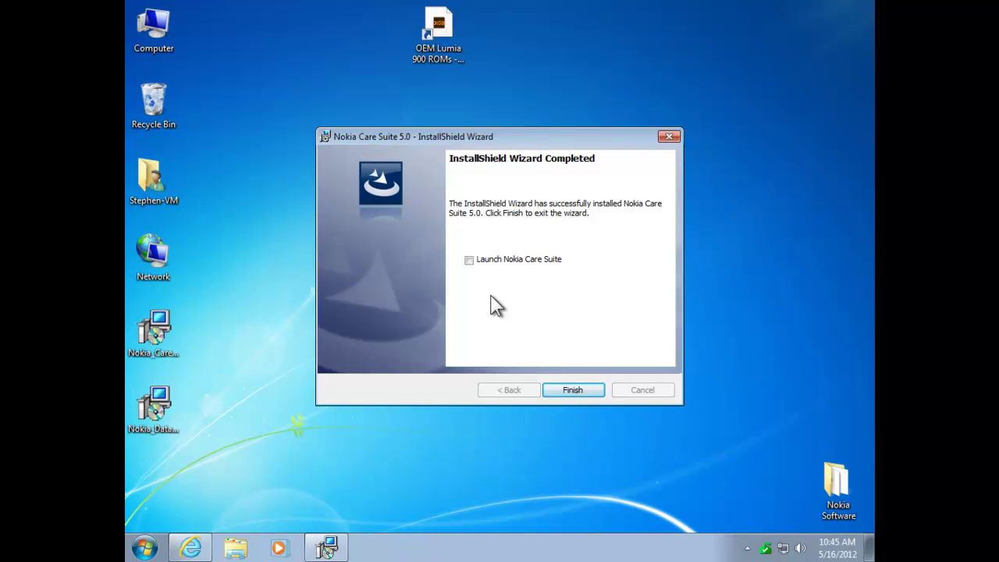
{"action": "left_click", "coordinate": [579, 388]}
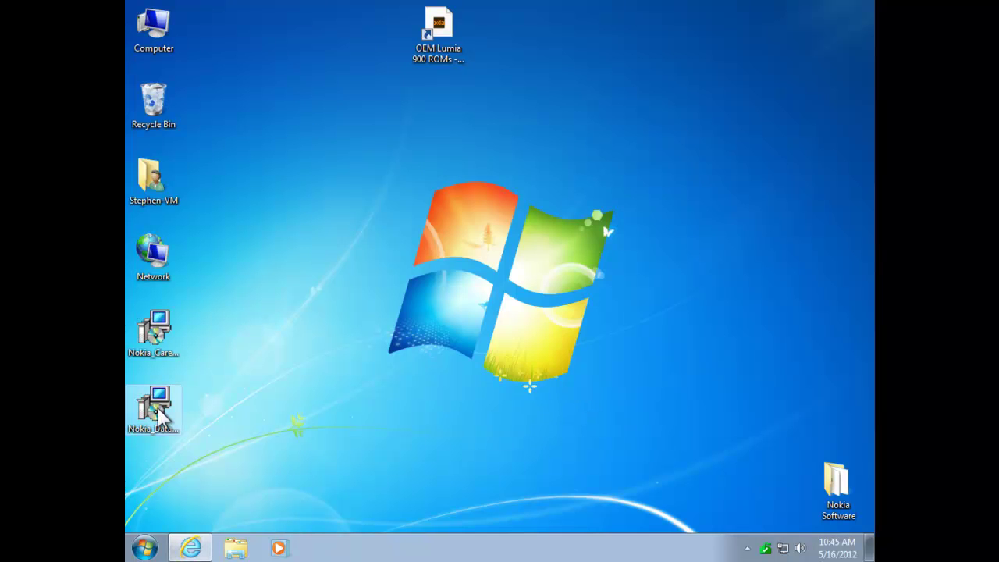
Step: Install Nokia Data Package Manager 4.2, accepting the license terms, without a desktop shortcut and without launching it at the end
{"action": "double_click", "coordinate": [157, 407]}
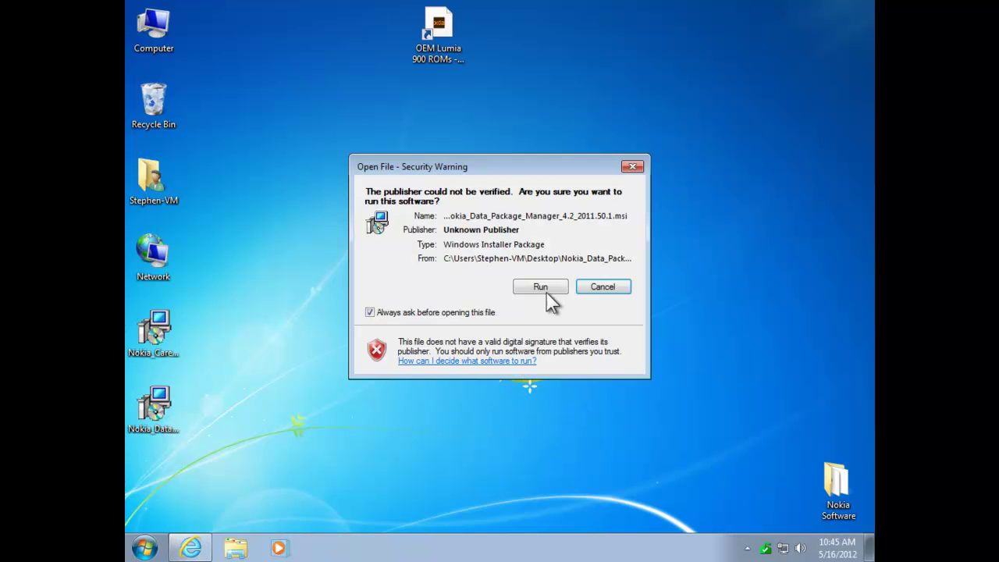
{"action": "left_click", "coordinate": [547, 291]}
{"action": "left_click", "coordinate": [567, 389]}
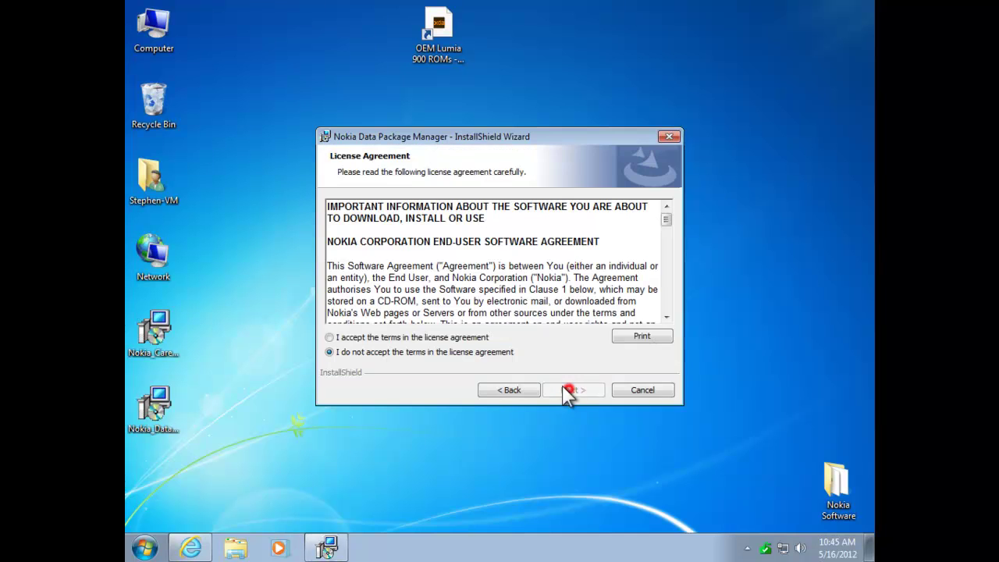
{"action": "left_click", "coordinate": [424, 337]}
{"action": "left_click", "coordinate": [572, 390]}
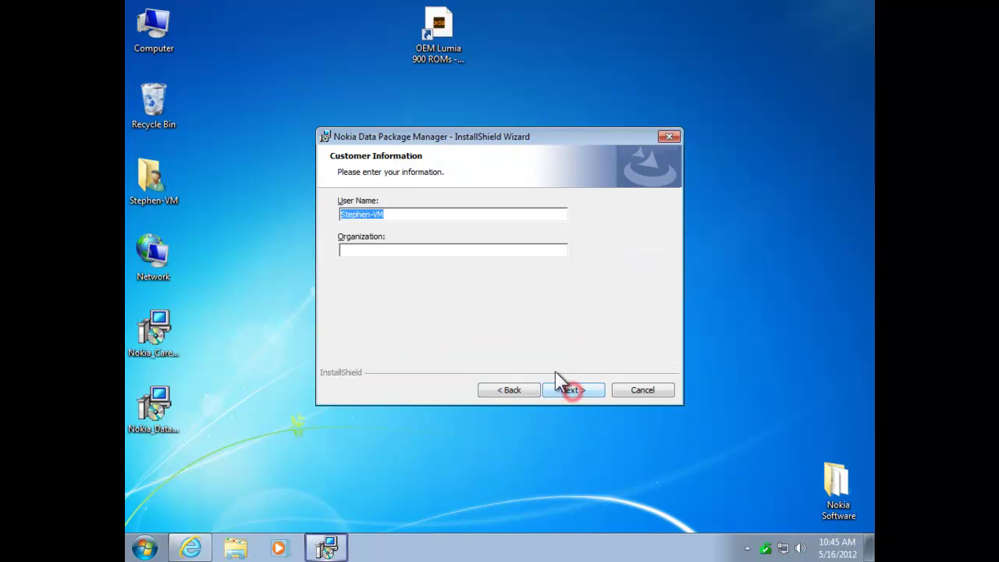
{"action": "left_click", "coordinate": [569, 392]}
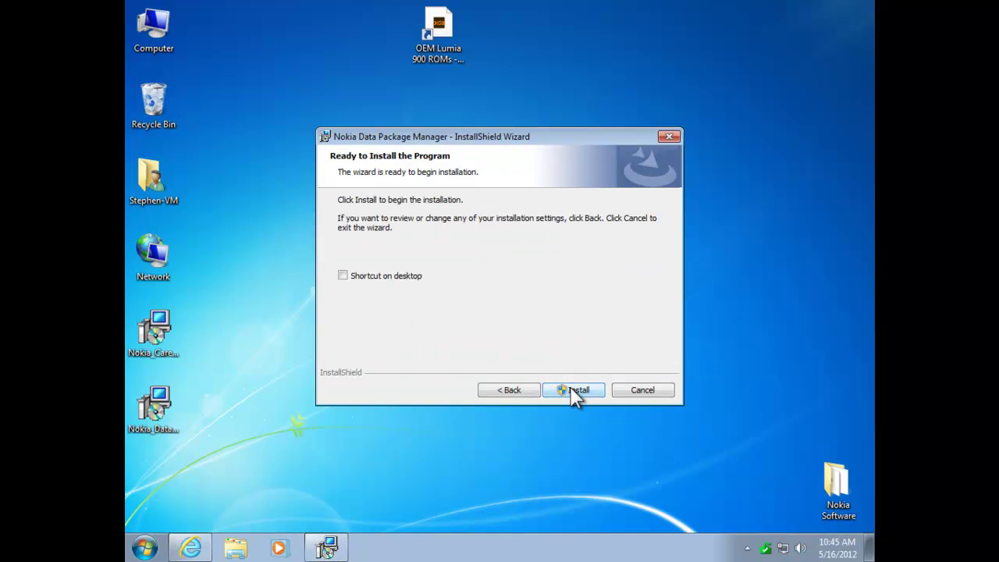
{"action": "left_click", "coordinate": [575, 393]}
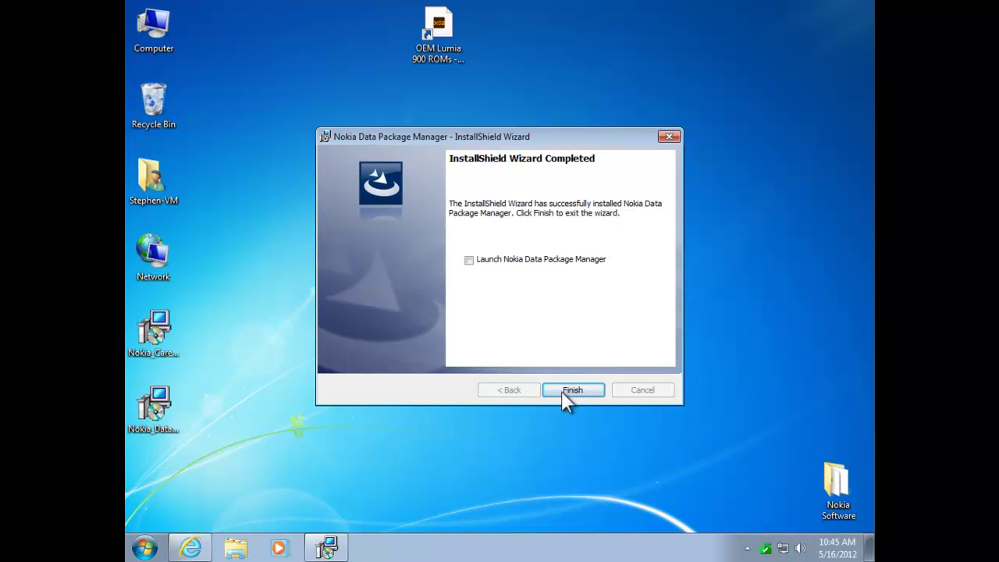
{"action": "left_click", "coordinate": [574, 392]}
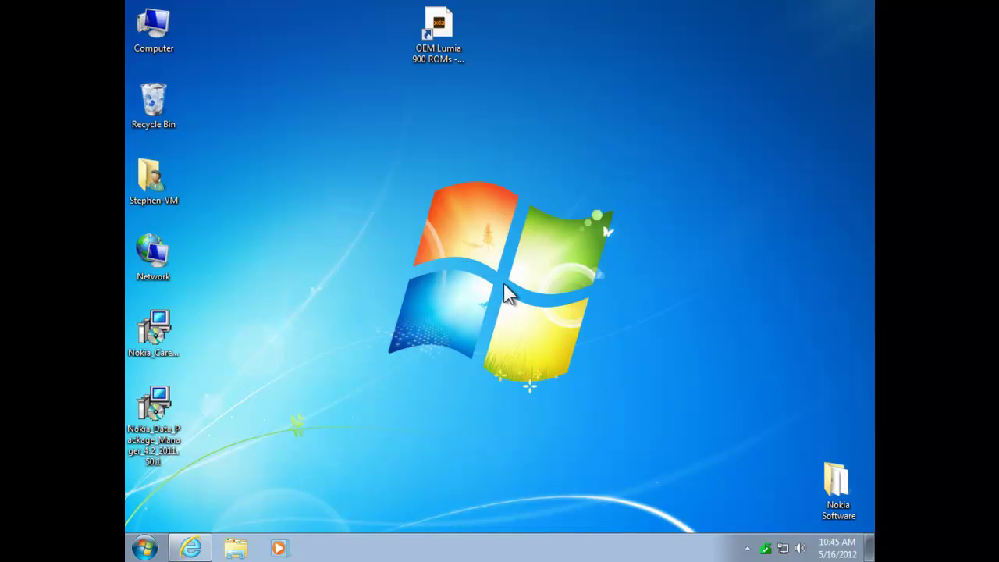
Step: Open the Drivers folder of Nokia Care Suite under Program Files (x86)\Nokia on Local Disk (C:)
{"action": "double_click", "coordinate": [154, 27]}
{"action": "left_click", "coordinate": [460, 173]}
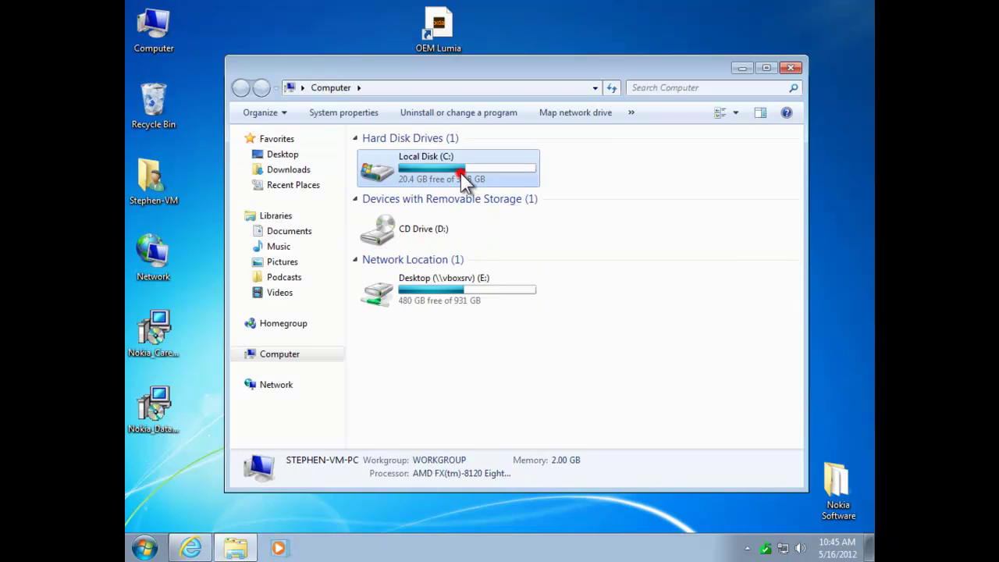
{"action": "double_click", "coordinate": [460, 174]}
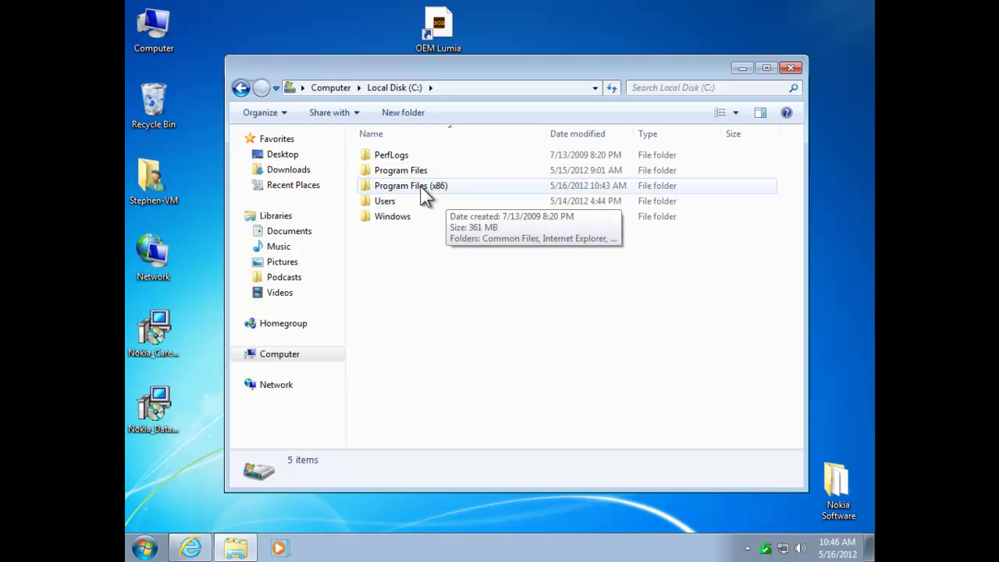
{"action": "left_click", "coordinate": [420, 189]}
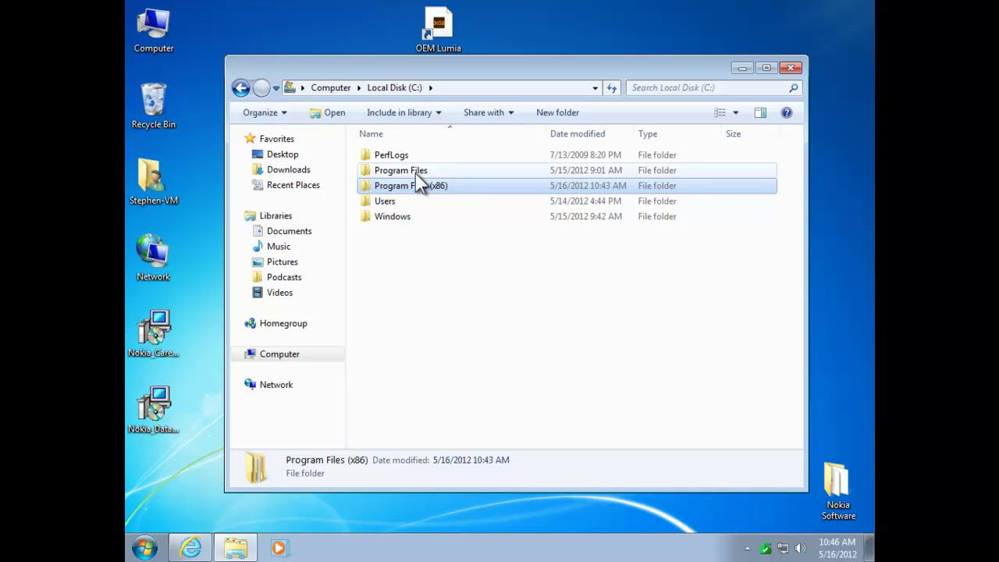
{"action": "left_click", "coordinate": [414, 171]}
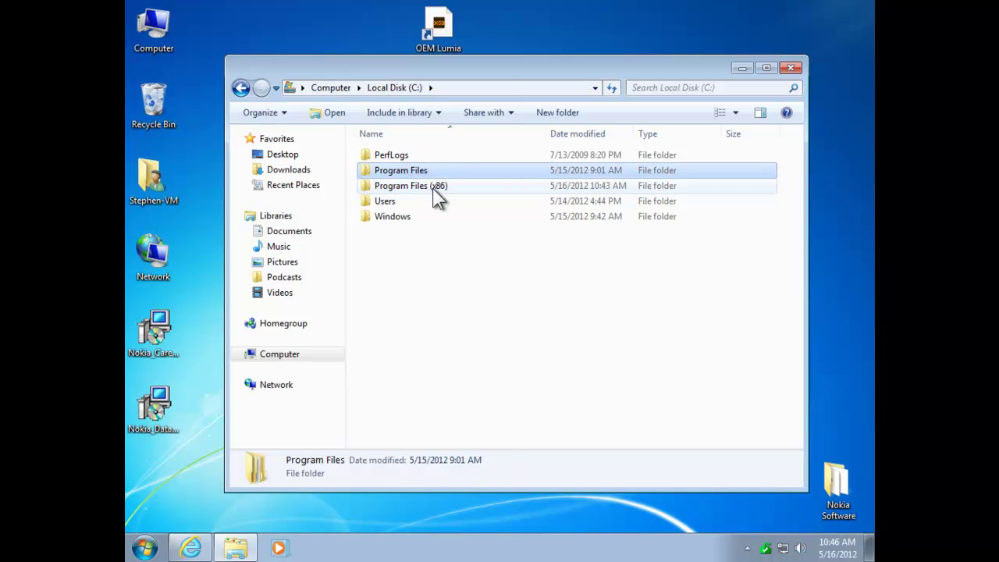
{"action": "left_click", "coordinate": [434, 189]}
{"action": "double_click", "coordinate": [433, 189]}
{"action": "double_click", "coordinate": [411, 260]}
{"action": "double_click", "coordinate": [430, 175]}
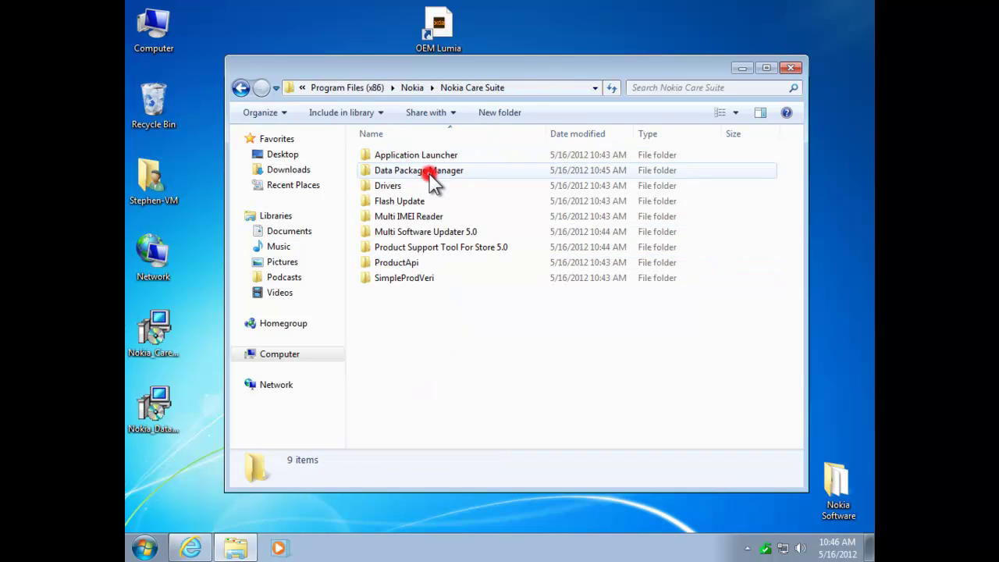
{"action": "double_click", "coordinate": [423, 184]}
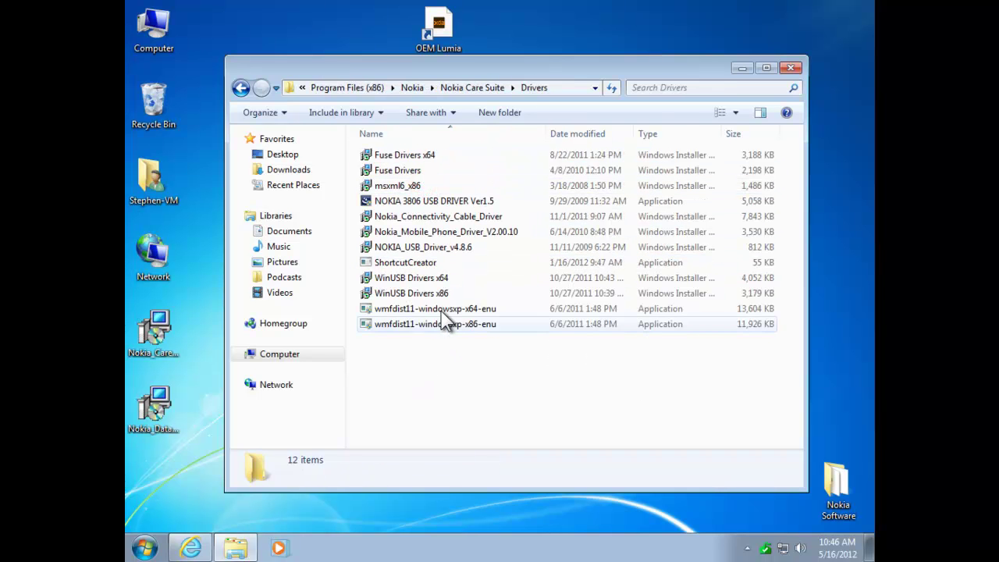
Step: Start the WinUSB Drivers x64 installation from its installer package in the Drivers folder
{"action": "left_click", "coordinate": [421, 281]}
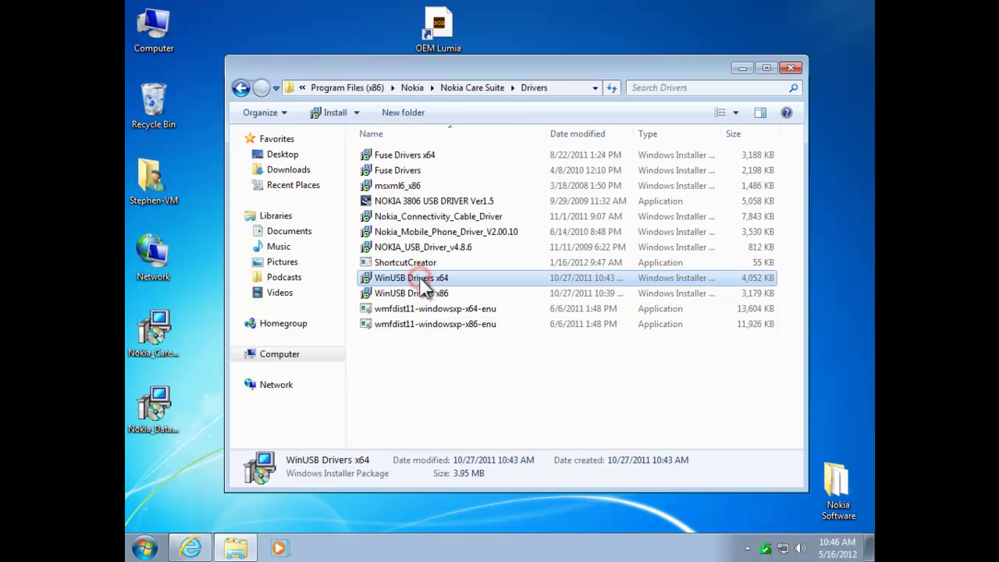
{"action": "left_click", "coordinate": [445, 293]}
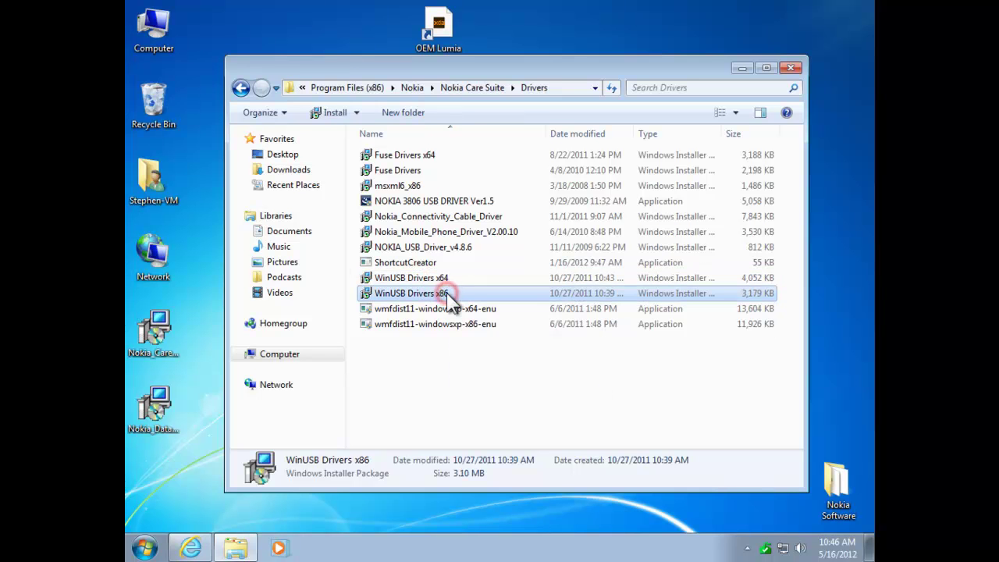
{"action": "double_click", "coordinate": [449, 278]}
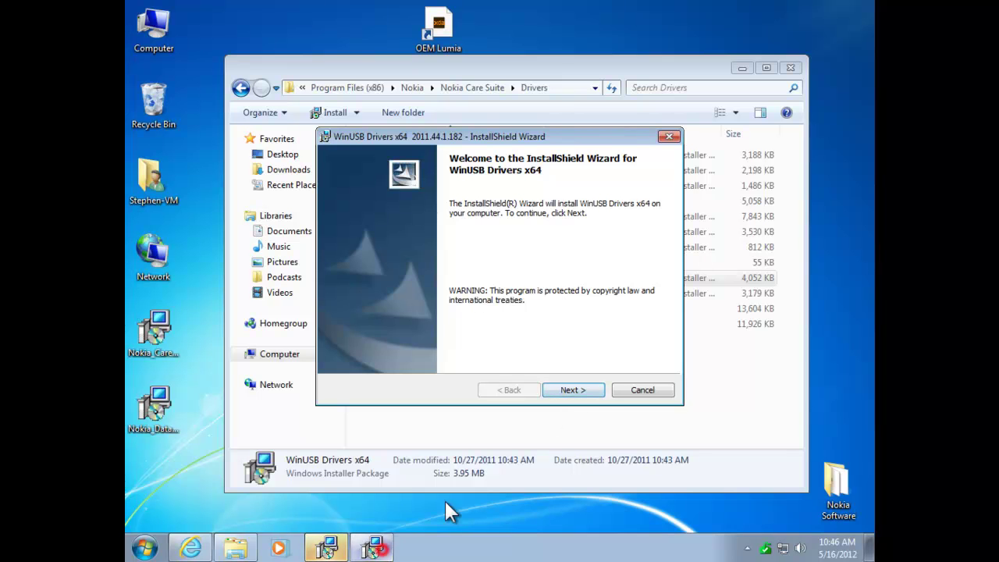
{"action": "left_click", "coordinate": [569, 393]}
{"action": "left_click", "coordinate": [569, 392]}
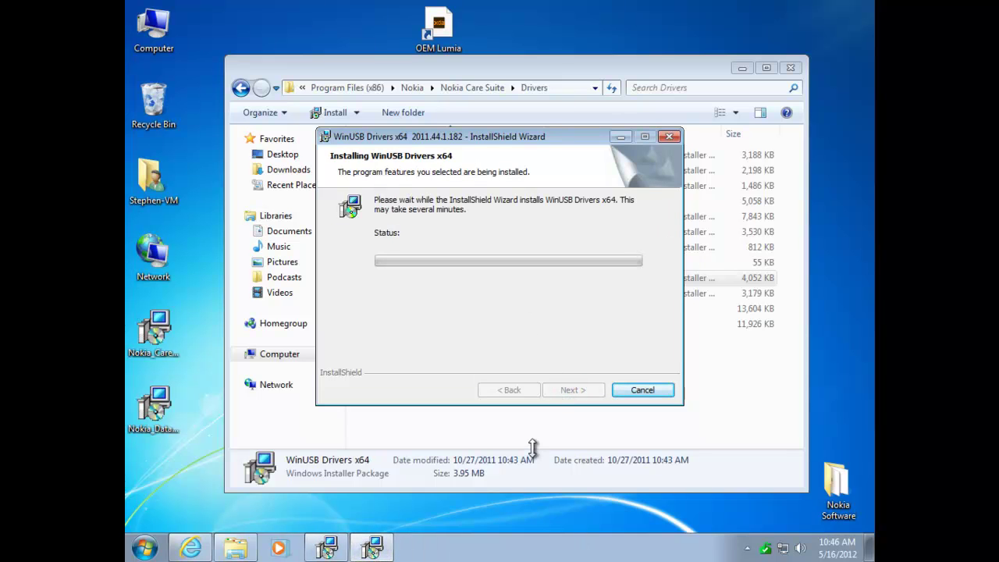
Step: Cancel the duplicate WinUSB Drivers x64 wizard, allow the other installation to make changes to the computer and finish it
{"action": "left_click", "coordinate": [328, 546]}
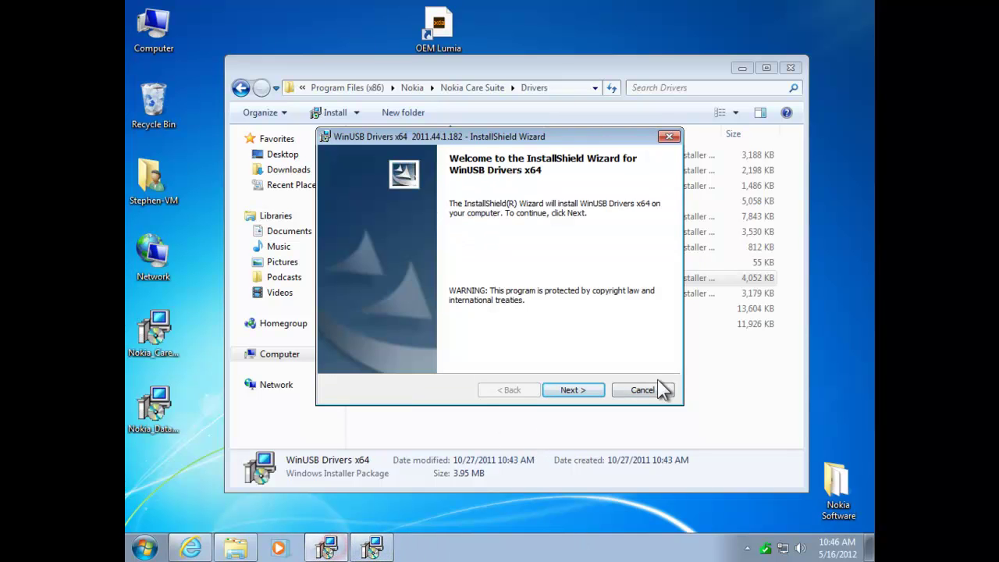
{"action": "left_click", "coordinate": [656, 390]}
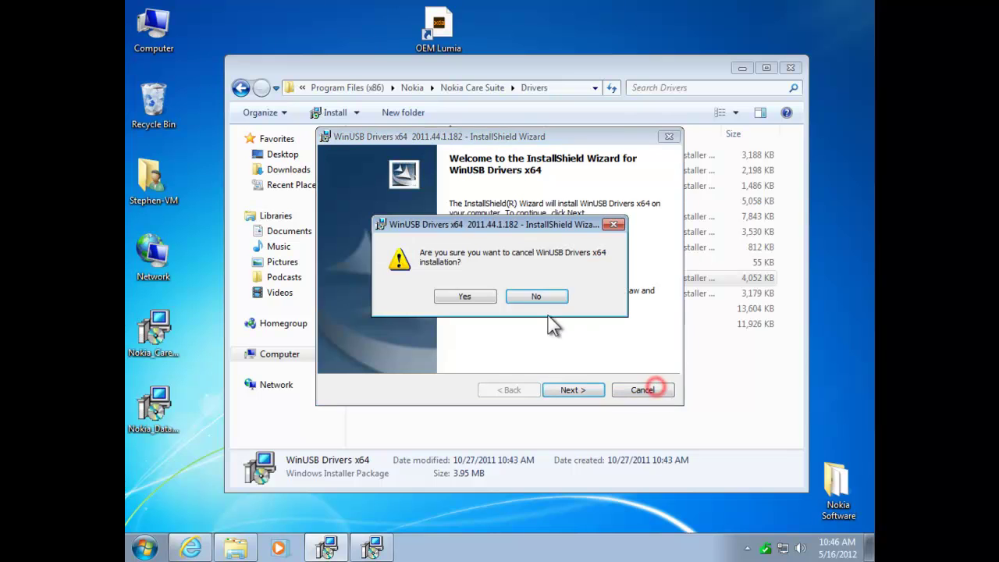
{"action": "left_click", "coordinate": [466, 297]}
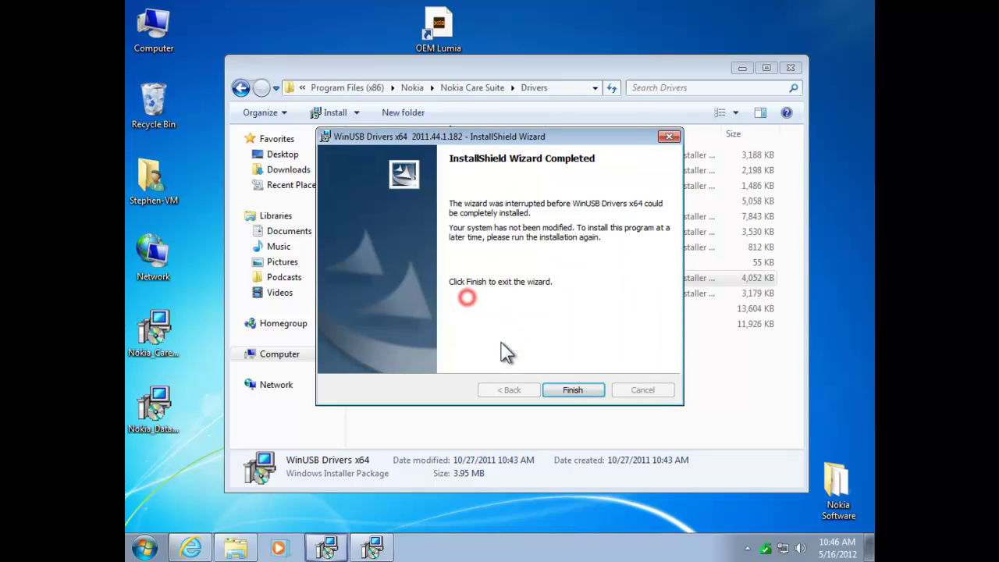
{"action": "left_click", "coordinate": [574, 395]}
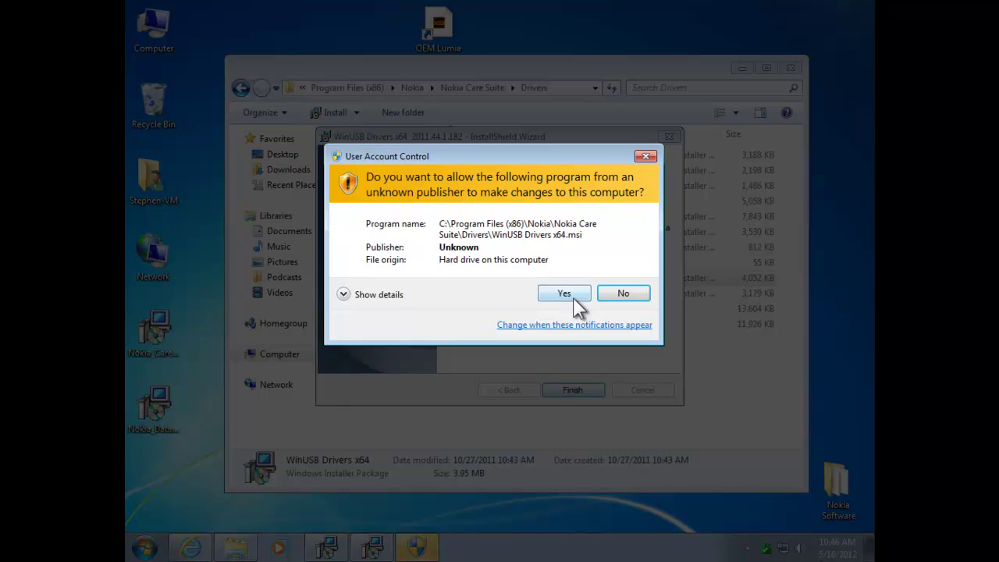
{"action": "left_click", "coordinate": [568, 294]}
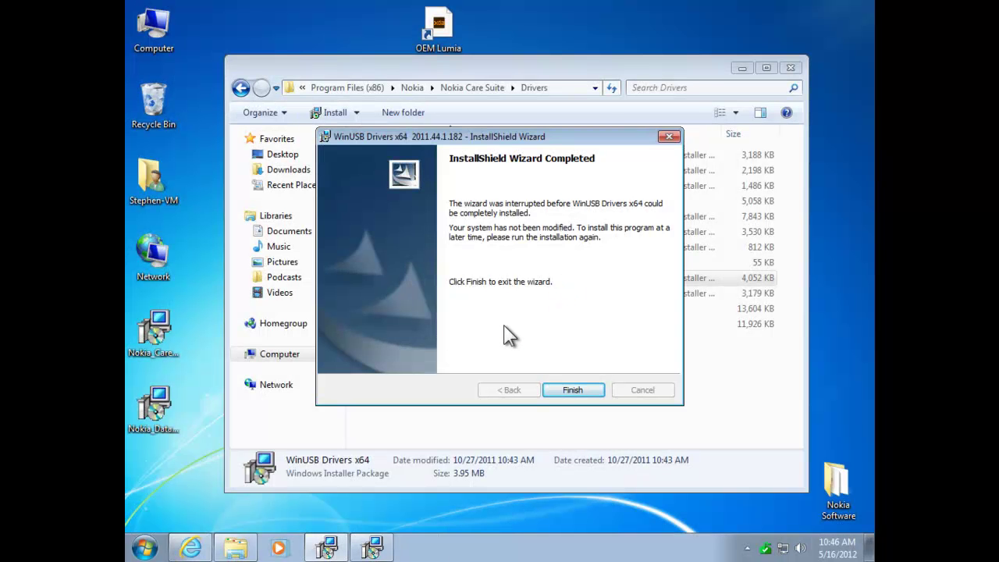
{"action": "left_click", "coordinate": [567, 393]}
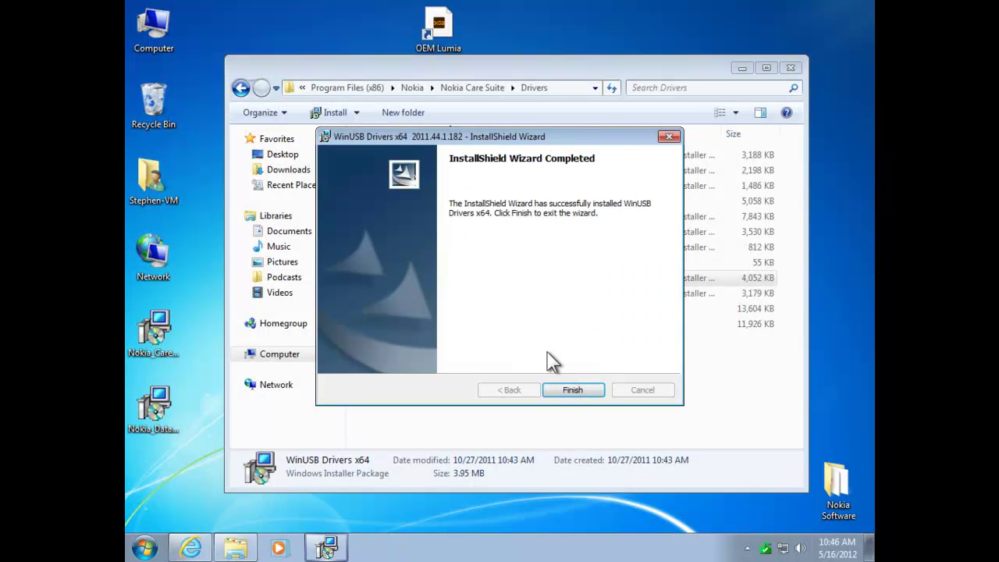
{"action": "left_click", "coordinate": [573, 390]}
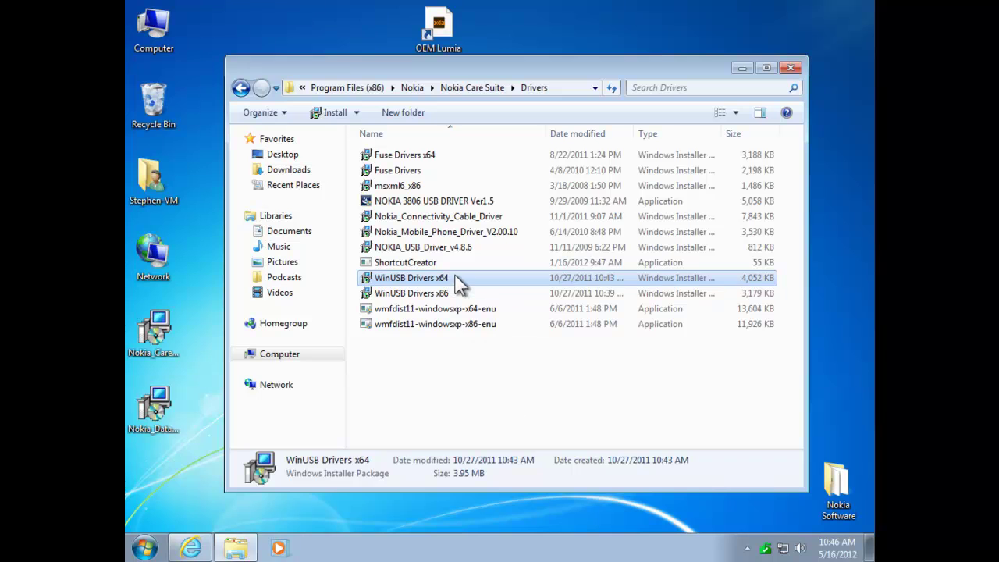
{"action": "left_click", "coordinate": [472, 295]}
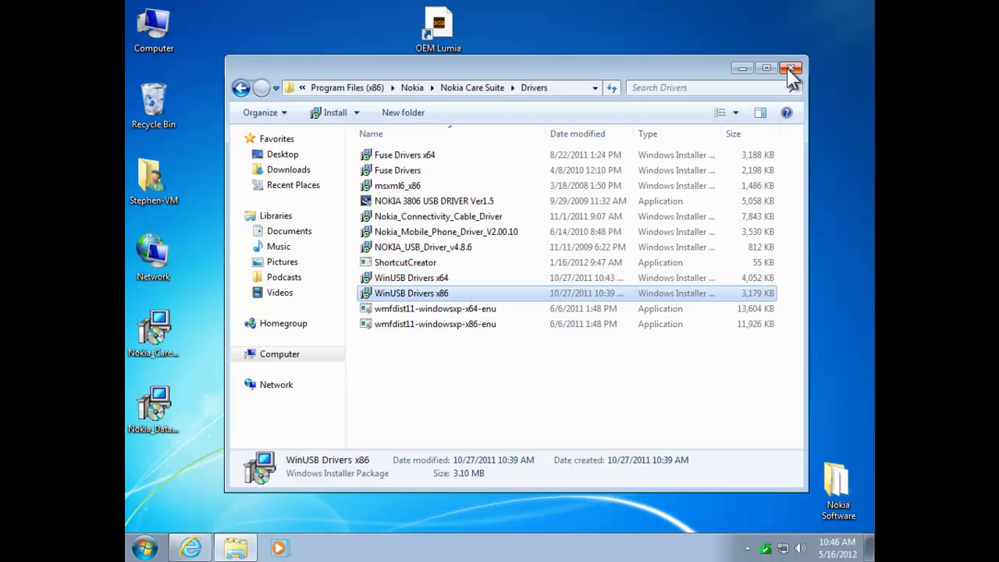
Step: Create a desktop shortcut to ApplicationLauncher from Nokia Care Suite's Application Launcher\bin folder and close the folder window
{"action": "left_click", "coordinate": [462, 86]}
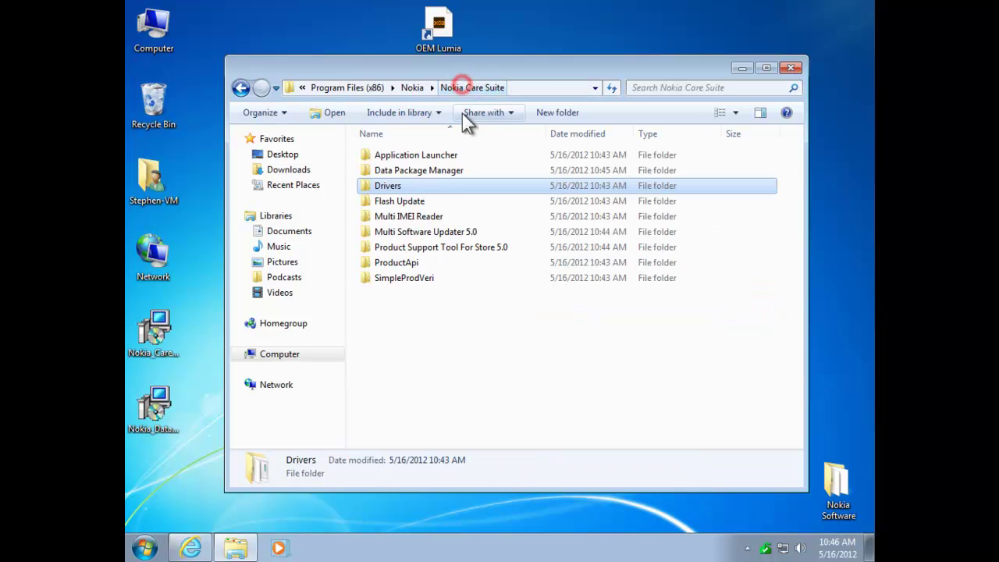
{"action": "left_click_drag", "start_coordinate": [538, 68], "coordinate": [545, 106]}
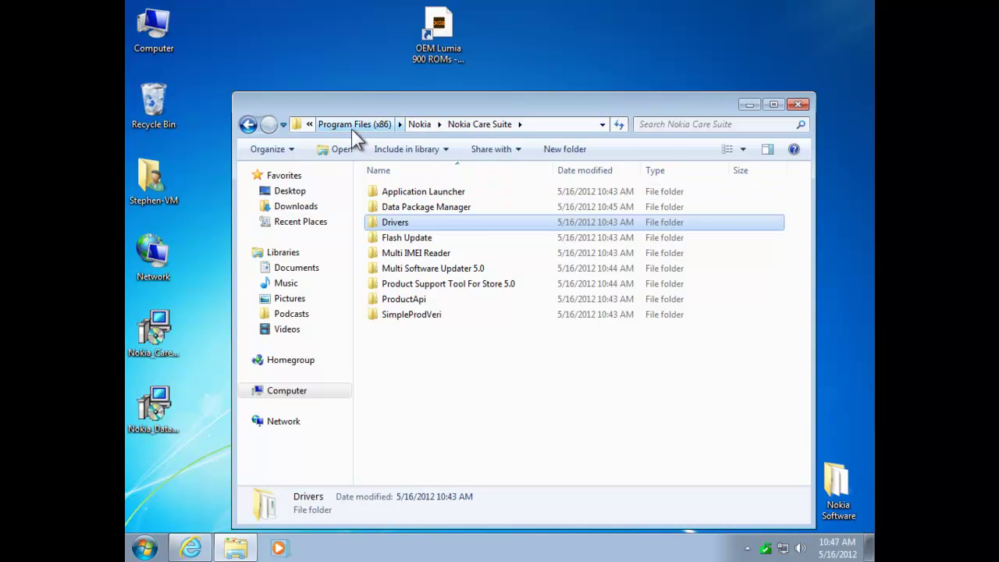
{"action": "double_click", "coordinate": [455, 192]}
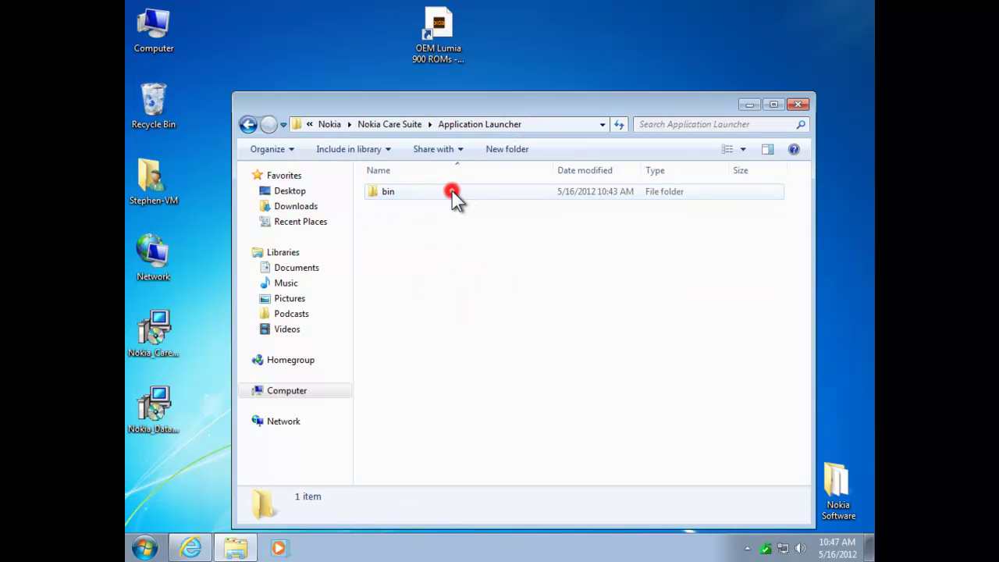
{"action": "double_click", "coordinate": [429, 193]}
{"action": "left_click", "coordinate": [417, 194]}
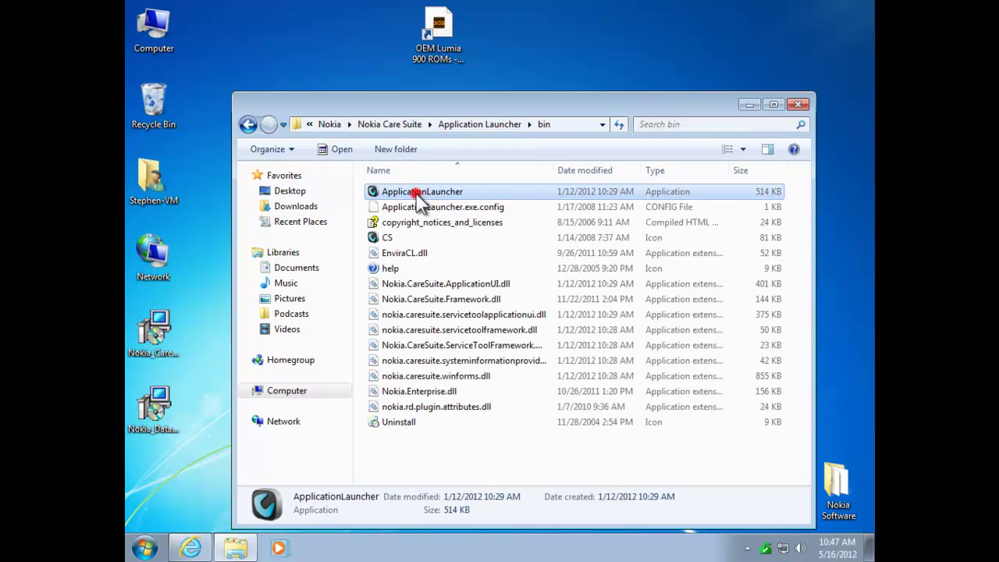
{"action": "left_click_drag", "start_coordinate": [435, 195], "coordinate": [523, 65]}
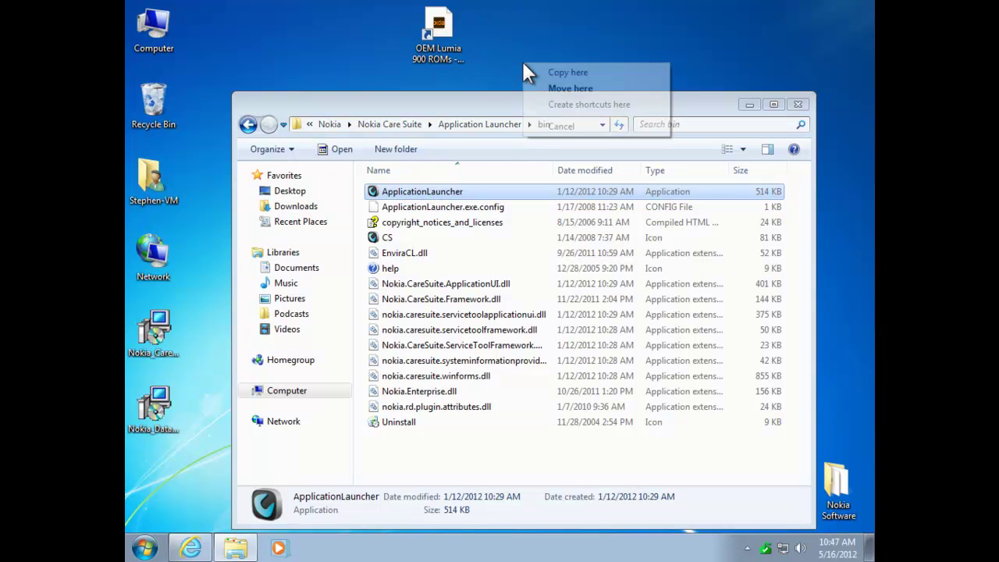
{"action": "left_click", "coordinate": [562, 106]}
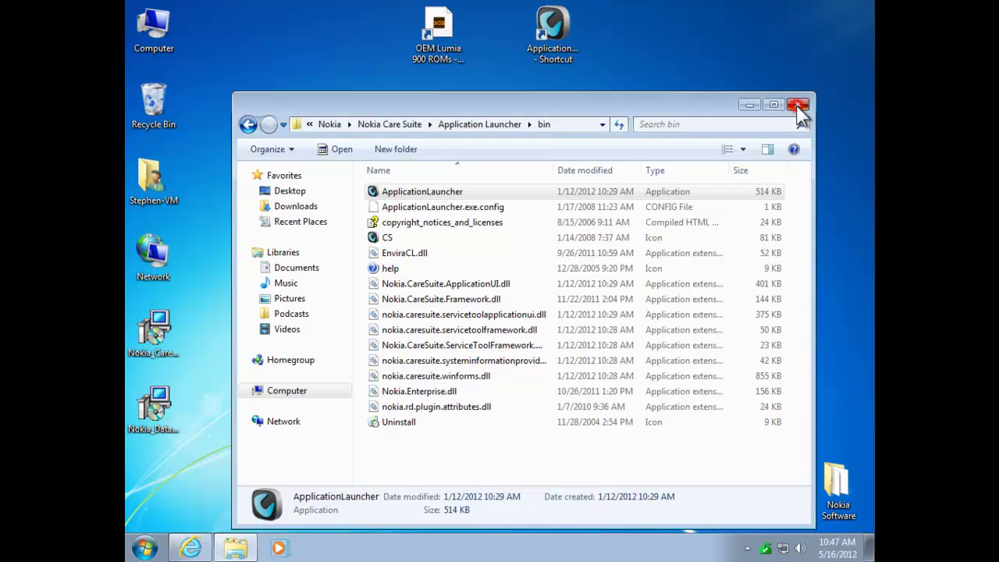
{"action": "left_click", "coordinate": [798, 104]}
{"action": "left_click", "coordinate": [499, 278]}
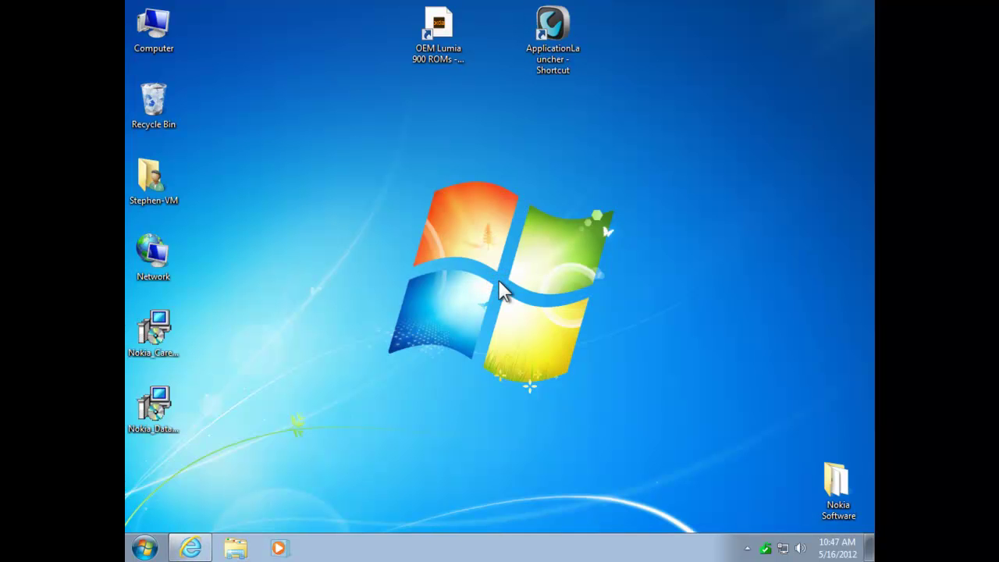
Step: Open Product Support Tool For Store 5.0 from the Nokia Care Suite Application Launcher and allow it through Windows Firewall on private networks
{"action": "double_click", "coordinate": [563, 35]}
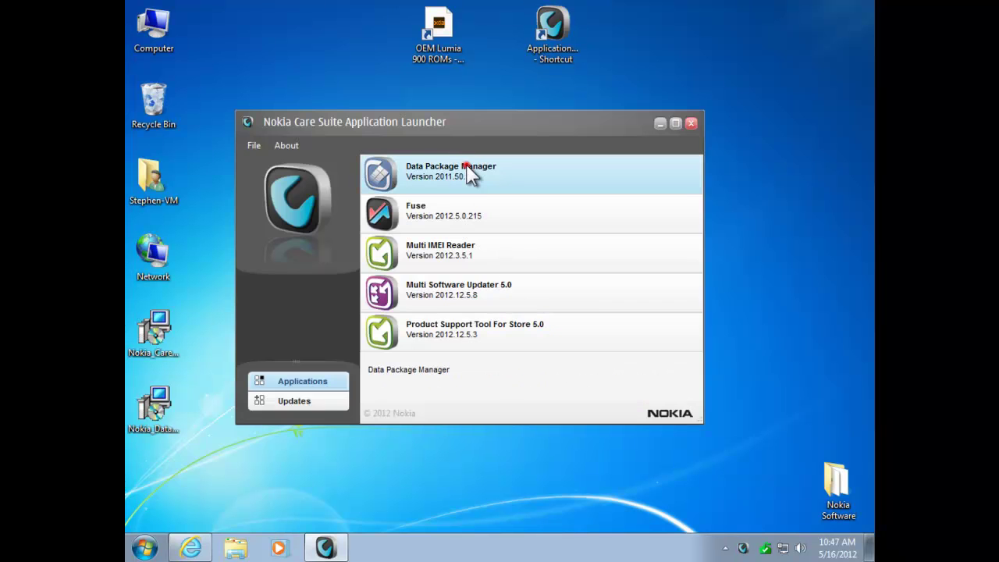
{"action": "left_click", "coordinate": [436, 221]}
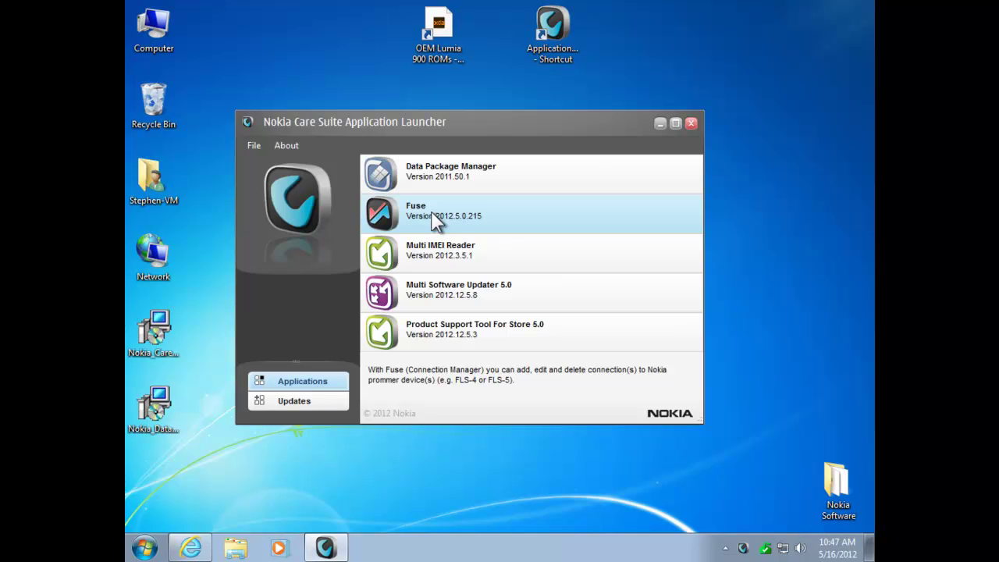
{"action": "left_click", "coordinate": [447, 331]}
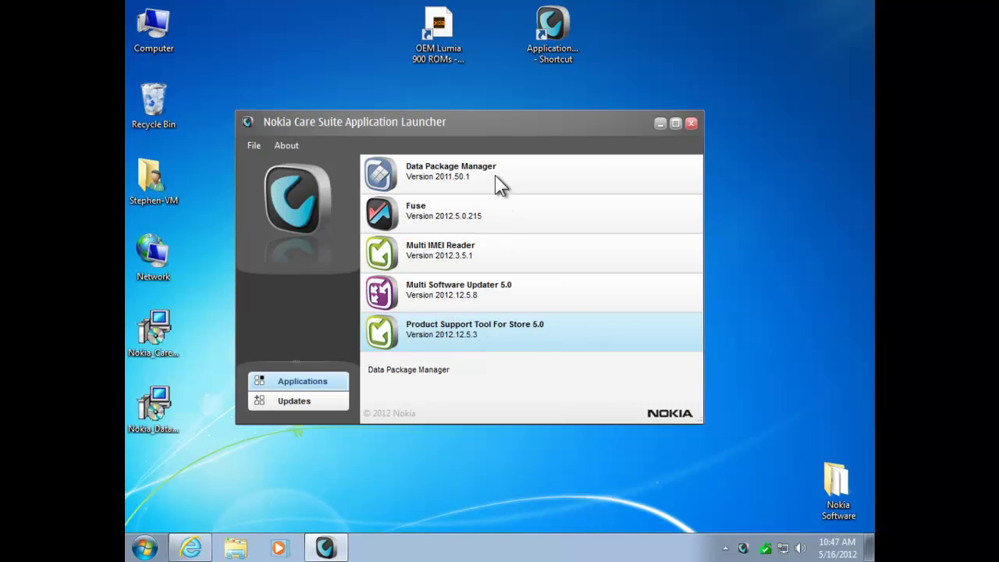
{"action": "left_click", "coordinate": [473, 175]}
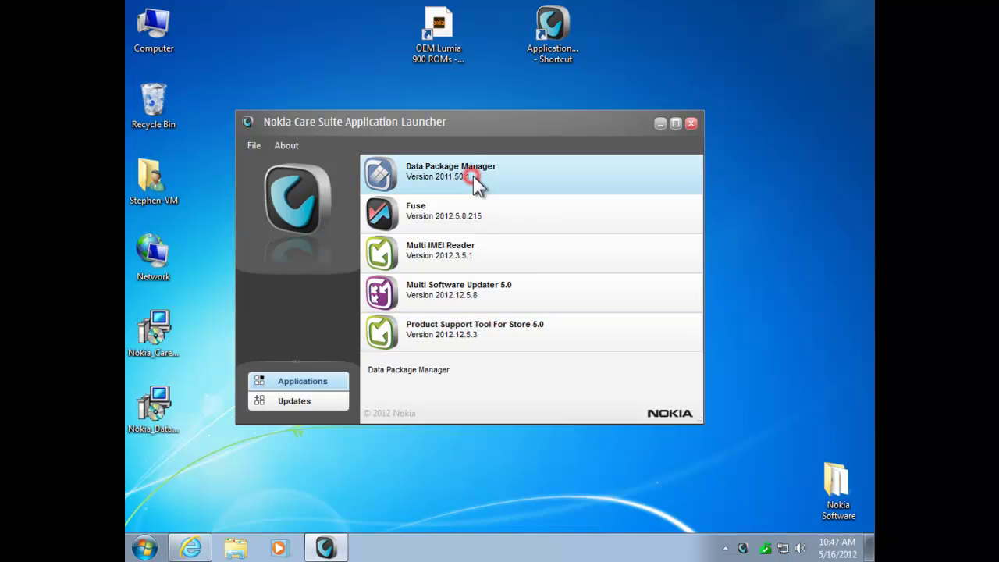
{"action": "left_click", "coordinate": [483, 336]}
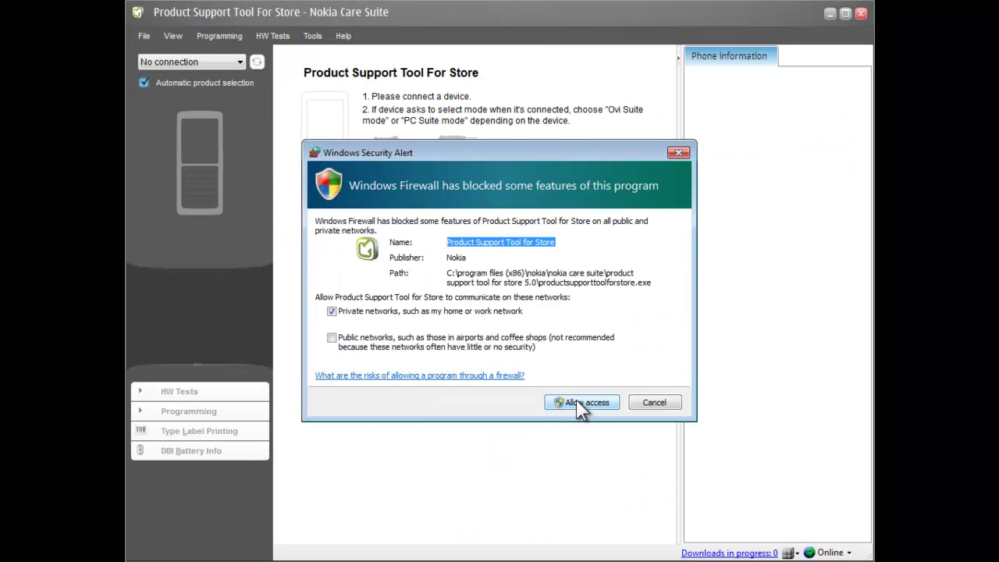
{"action": "left_click", "coordinate": [586, 405]}
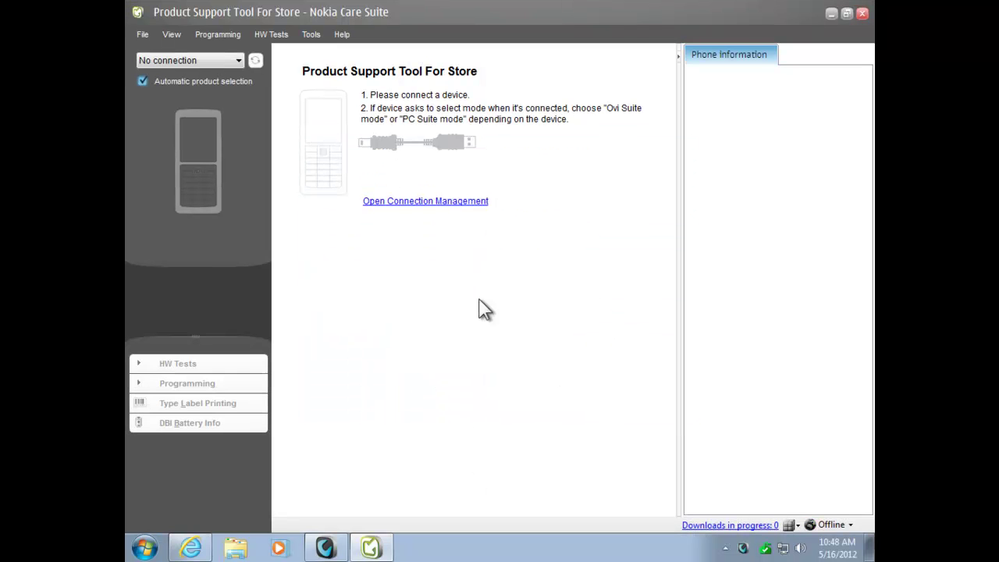
Step: Switch Product Support Tool For Store to online mode and set its application startup mode to Online in the preferences
{"action": "left_click", "coordinate": [849, 526]}
{"action": "left_click", "coordinate": [829, 507]}
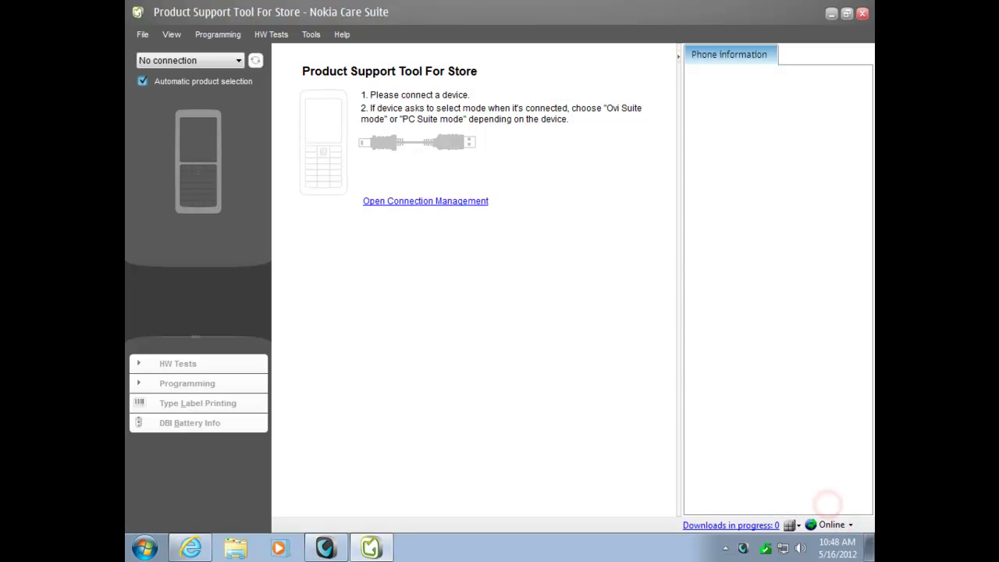
{"action": "left_click", "coordinate": [143, 35]}
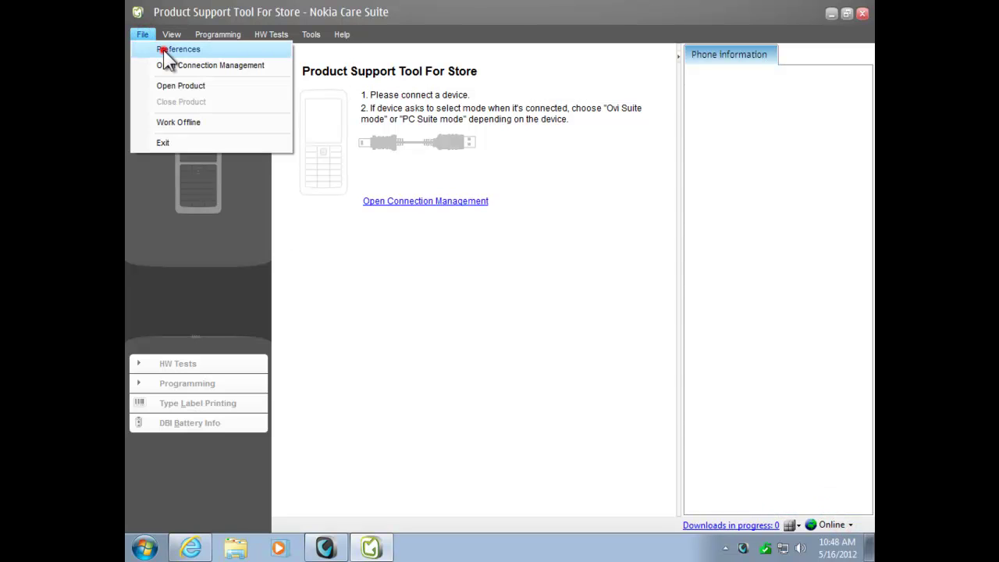
{"action": "left_click", "coordinate": [165, 49]}
{"action": "left_click", "coordinate": [328, 180]}
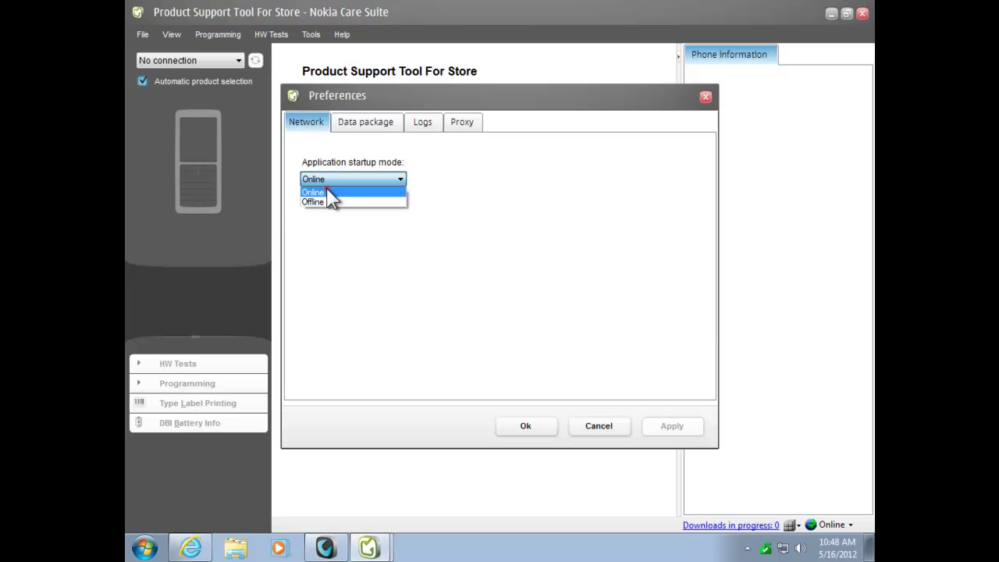
{"action": "left_click", "coordinate": [327, 192]}
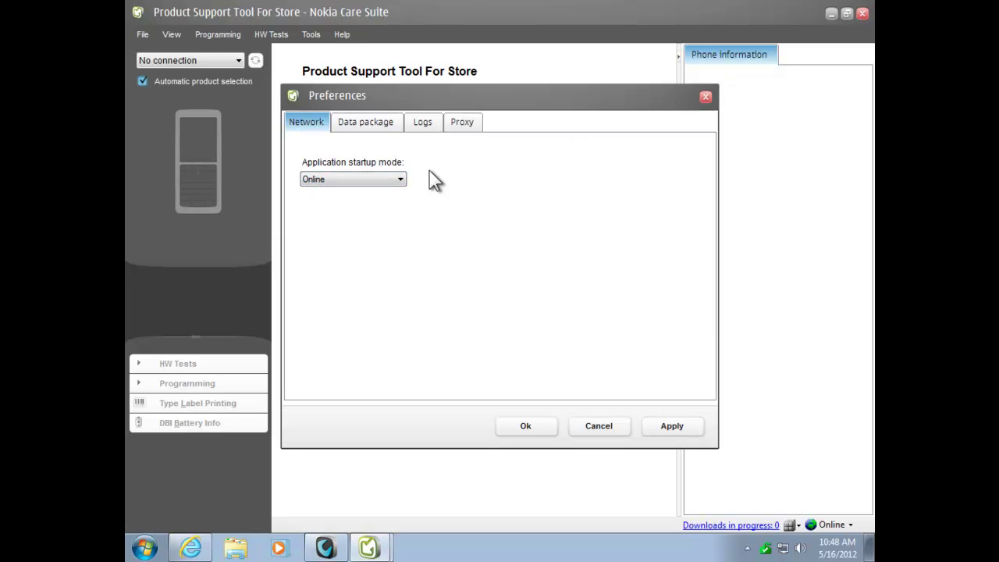
{"action": "left_click", "coordinate": [526, 426]}
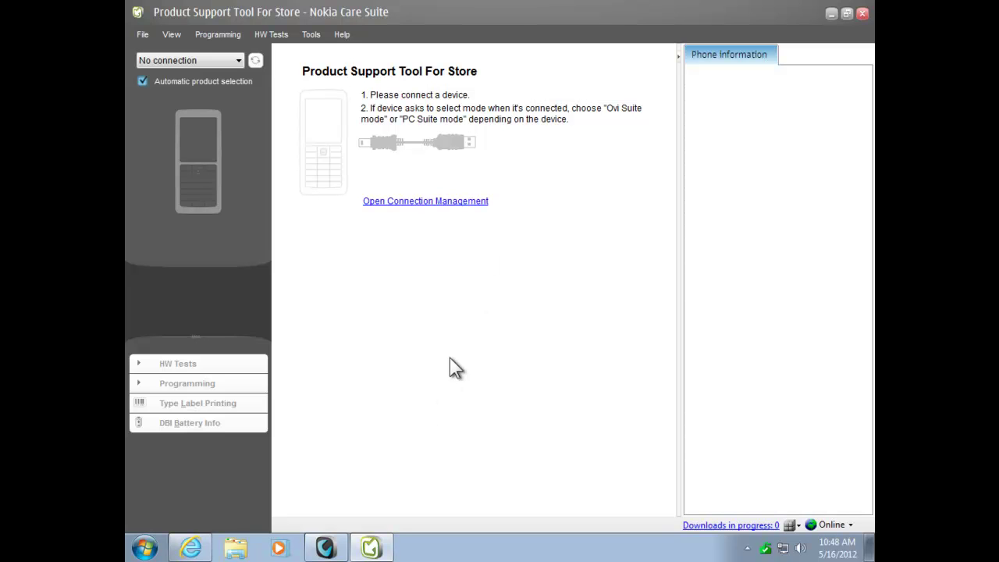
Step: Open Fuse from the Nokia Care Suite Application Launcher, allow it through Windows Firewall on private networks and refresh its connection list
{"action": "left_click", "coordinate": [830, 12]}
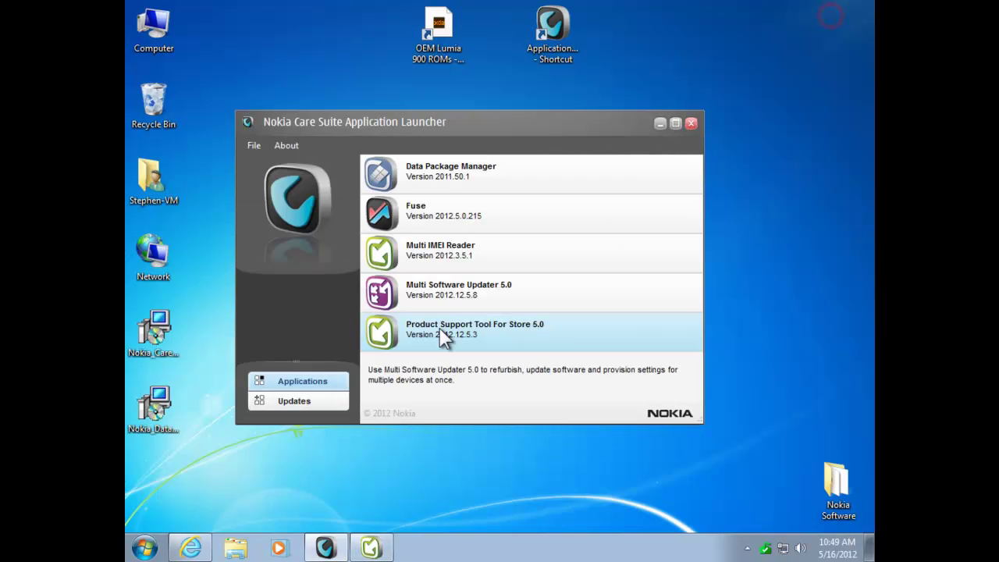
{"action": "double_click", "coordinate": [451, 209]}
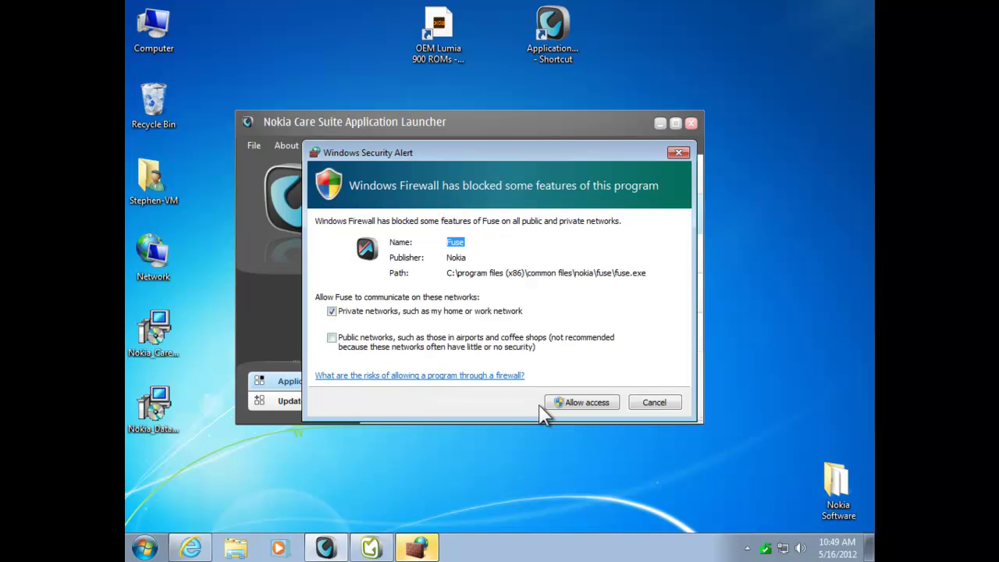
{"action": "left_click", "coordinate": [582, 402]}
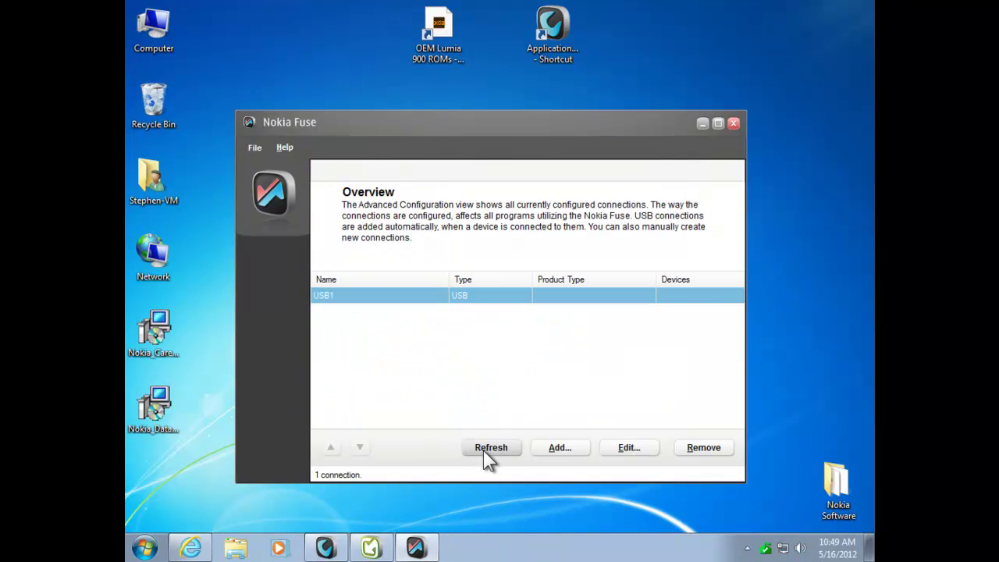
{"action": "left_click", "coordinate": [504, 442]}
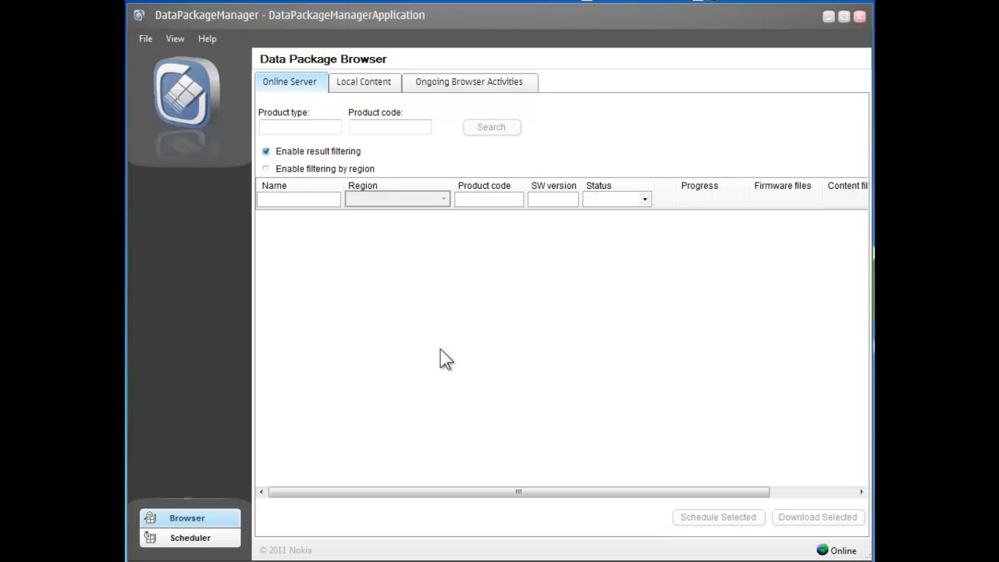
Step: Search the online server in Data Package Manager for product type RM-808 and widen the Name column to show full variant names
{"action": "left_click", "coordinate": [312, 126]}
{"action": "type", "text": "RM"}
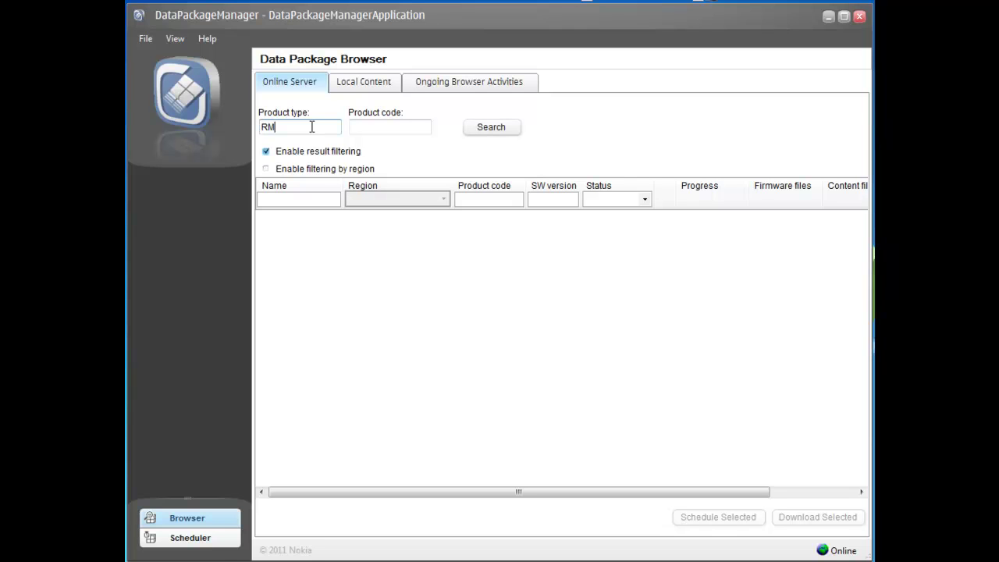
{"action": "type", "text": "-808"}
{"action": "left_click", "coordinate": [491, 127]}
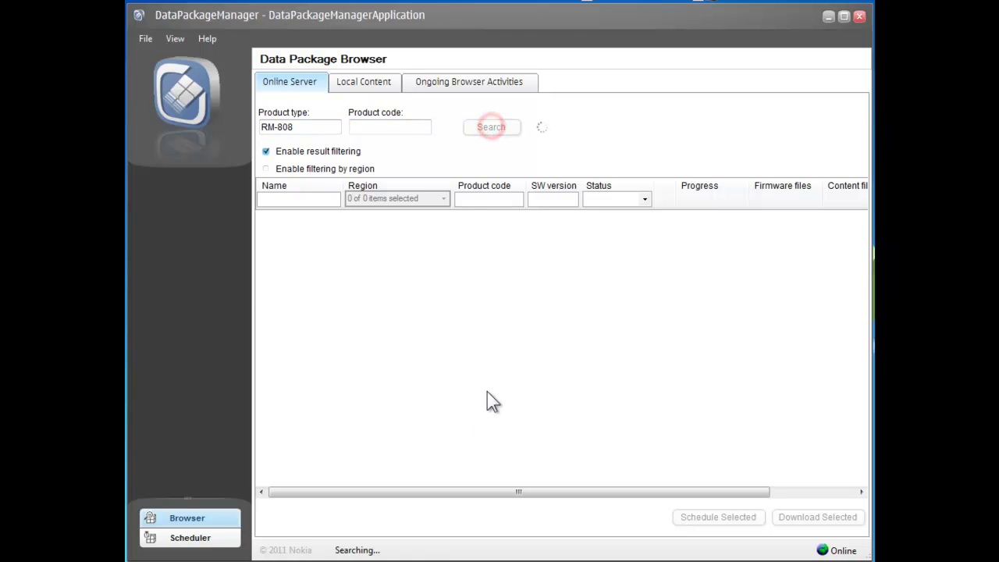
{"action": "left_click_drag", "start_coordinate": [344, 184], "coordinate": [441, 185]}
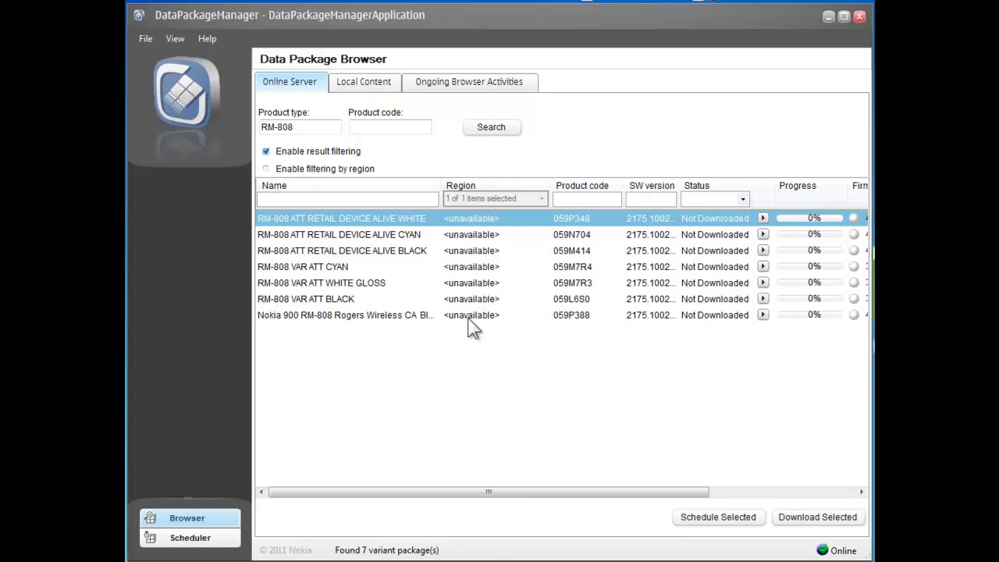
Step: Fit the SW version column to its contents and download the RM-808 VAR ATT BLACK package
{"action": "left_click", "coordinate": [345, 298]}
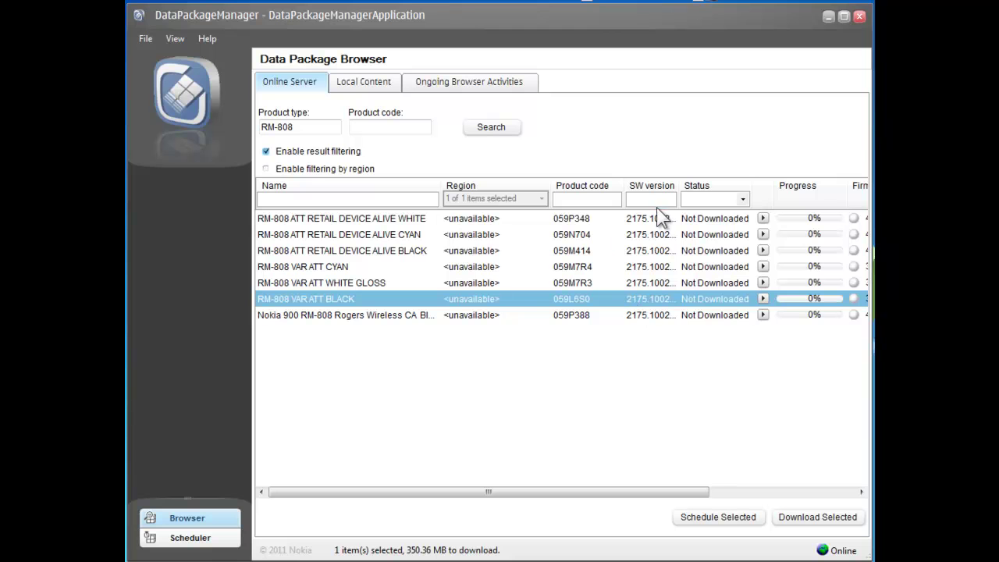
{"action": "double_click", "coordinate": [681, 189]}
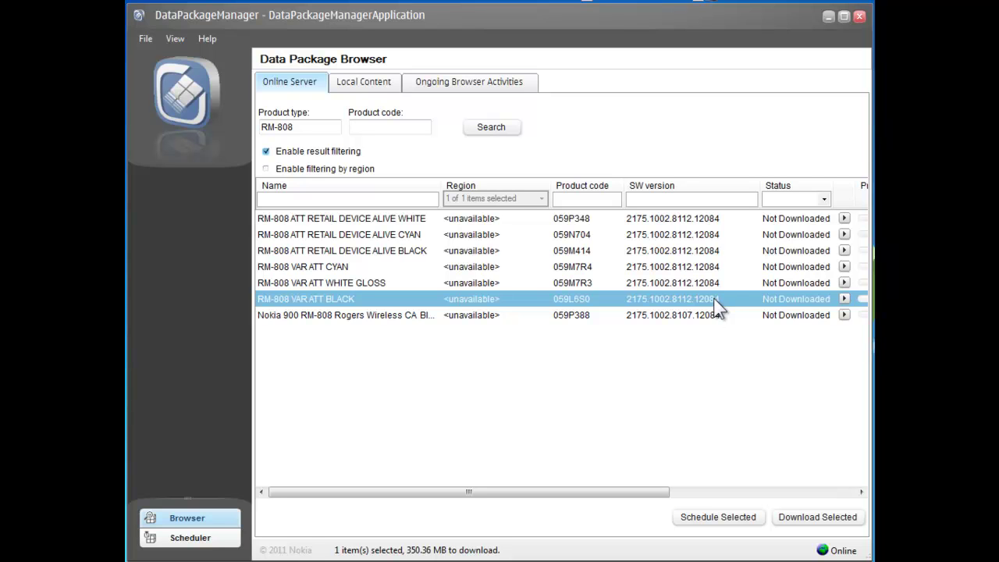
{"action": "left_click", "coordinate": [844, 299]}
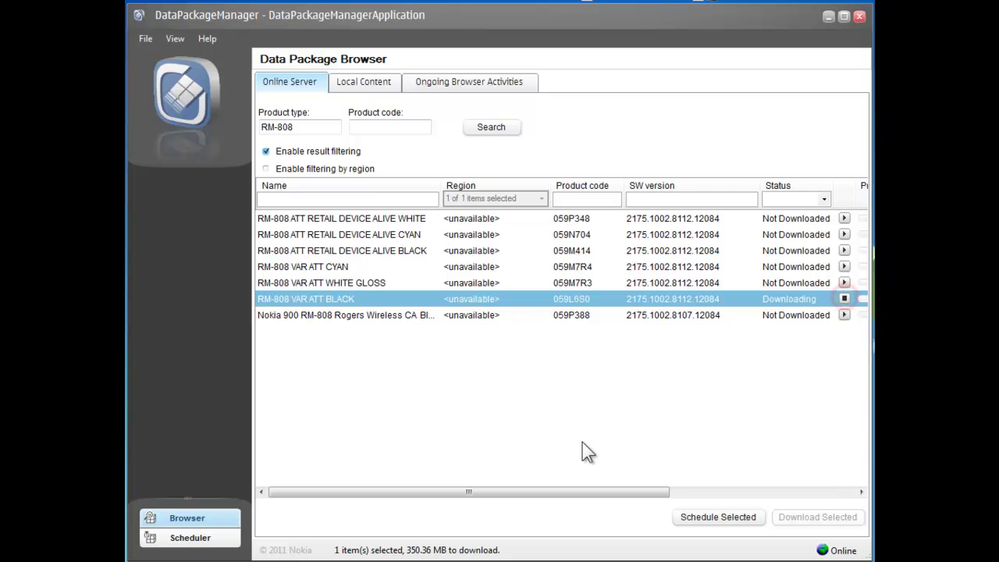
Step: Refresh the product types in the local content and search it for rm-808 packages
{"action": "left_click", "coordinate": [363, 82]}
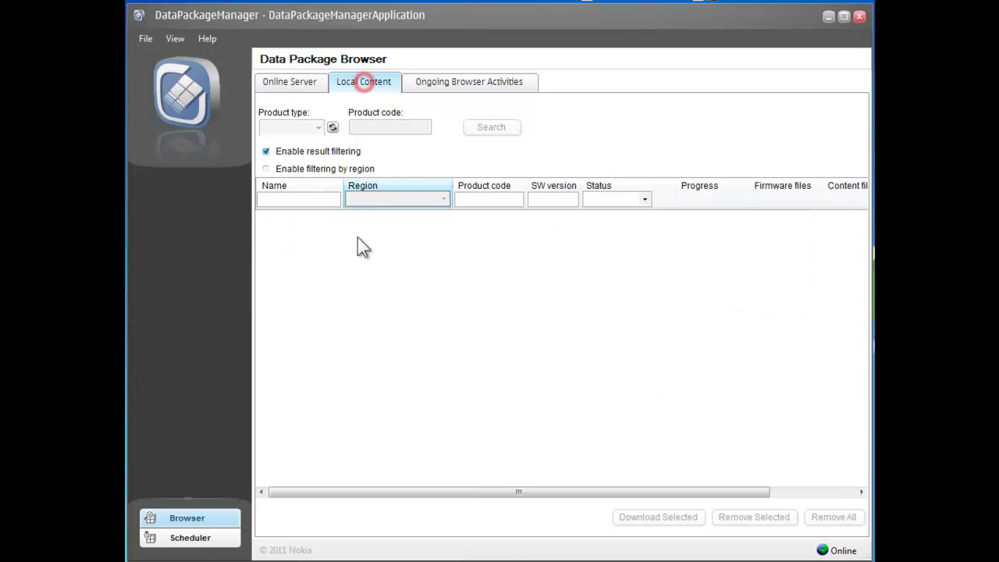
{"action": "left_click", "coordinate": [332, 127]}
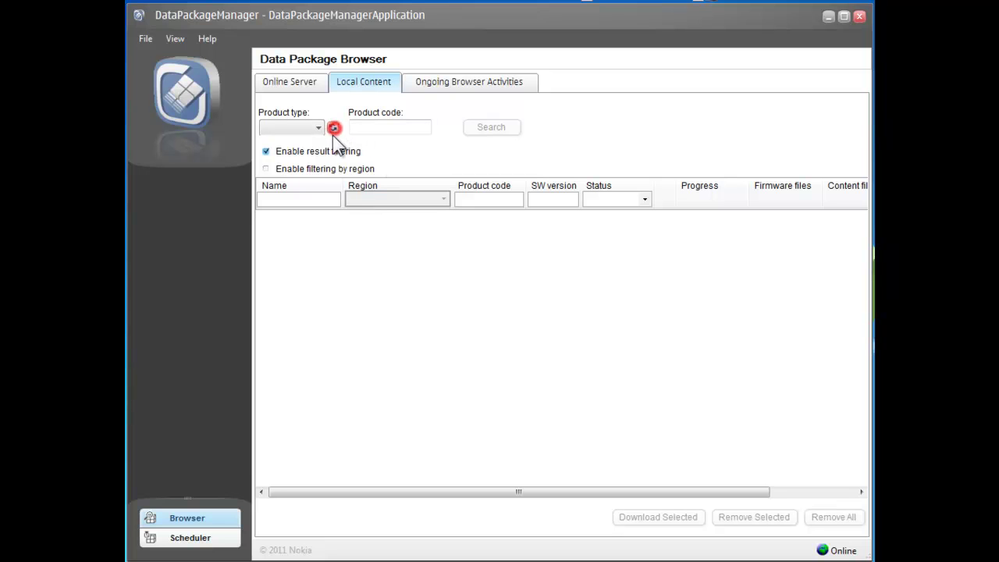
{"action": "left_click", "coordinate": [318, 127]}
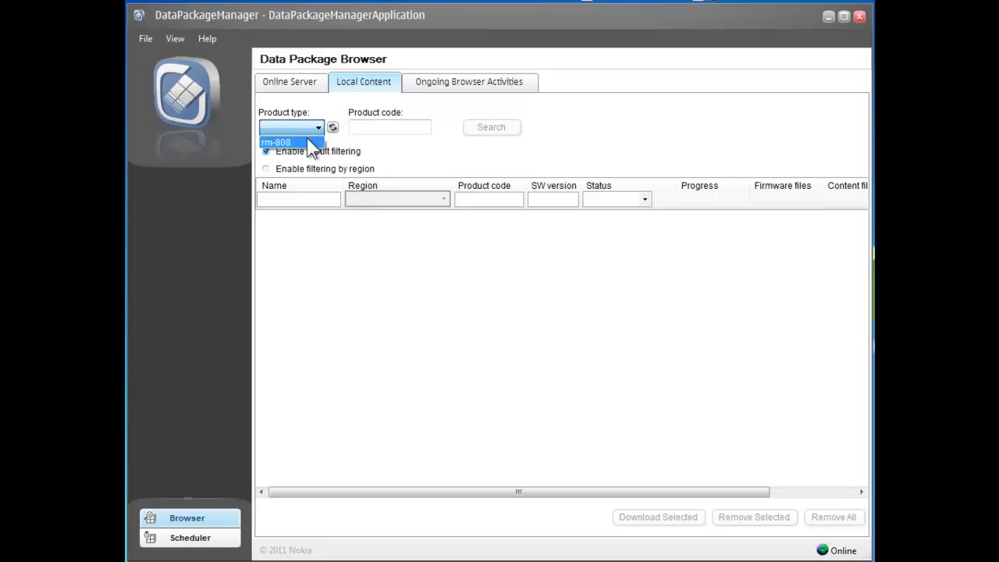
{"action": "left_click", "coordinate": [297, 142]}
{"action": "left_click", "coordinate": [498, 128]}
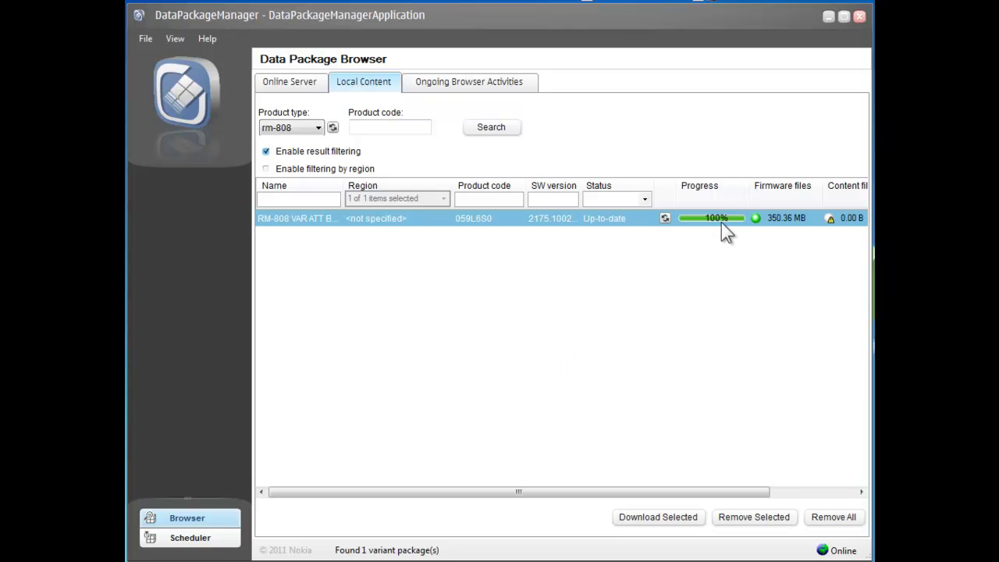
Step: Compare the RM-808 variants on the online server by download status, firmware size, name, color and product code
{"action": "left_click", "coordinate": [292, 84]}
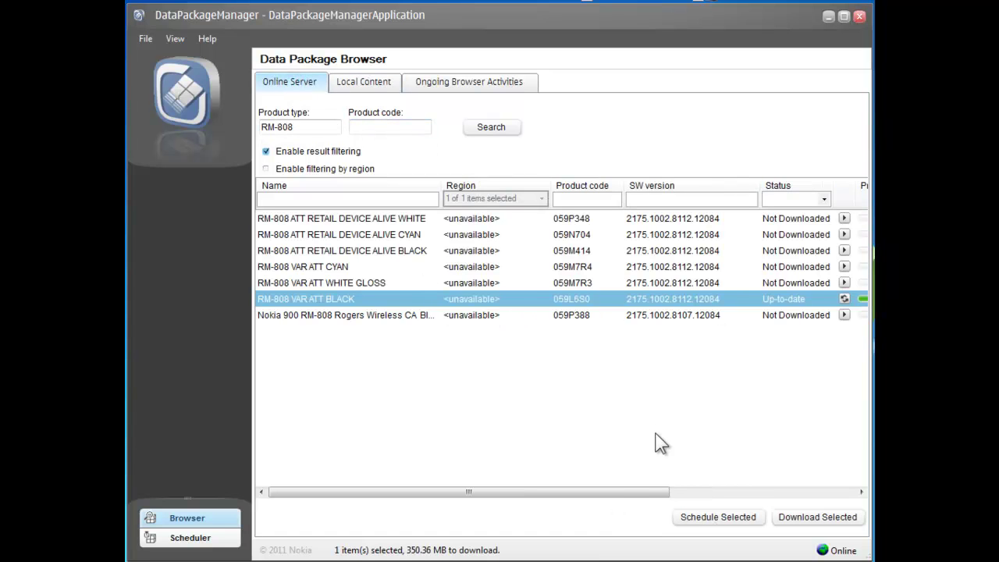
{"action": "left_click_drag", "start_coordinate": [623, 499], "coordinate": [772, 493]}
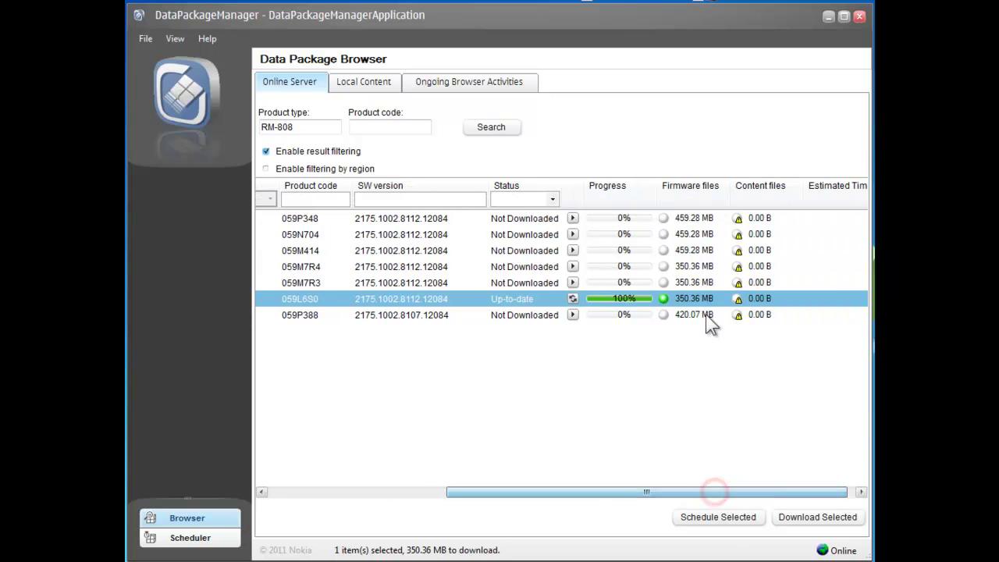
{"action": "left_click_drag", "start_coordinate": [665, 493], "coordinate": [410, 504]}
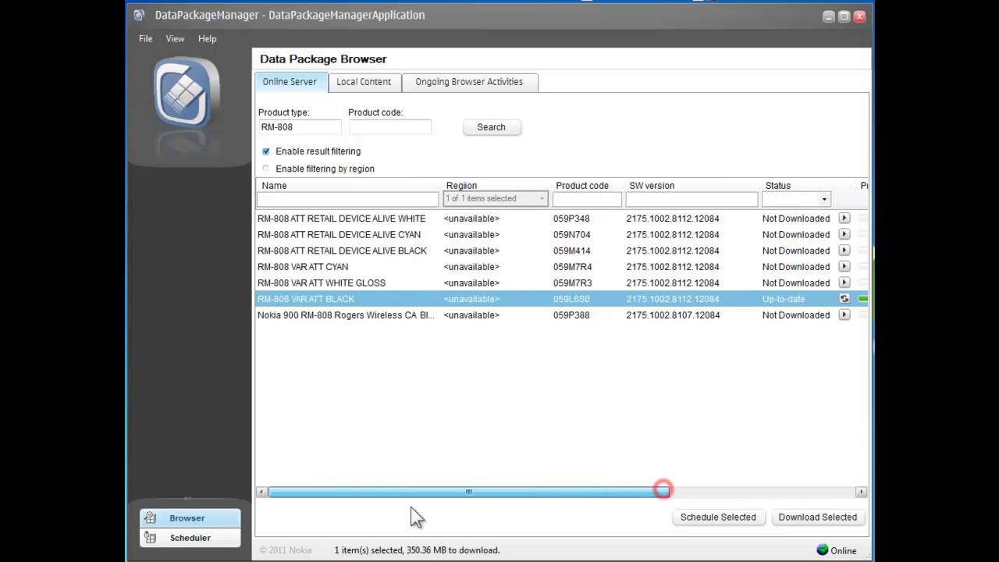
{"action": "left_click", "coordinate": [349, 315]}
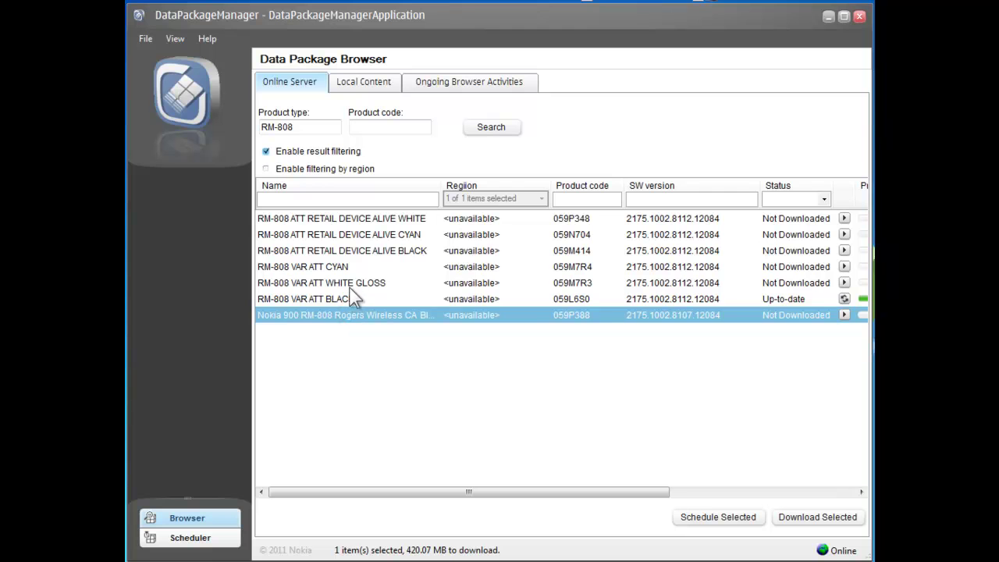
{"action": "left_click", "coordinate": [350, 284]}
{"action": "left_click", "coordinate": [346, 267]}
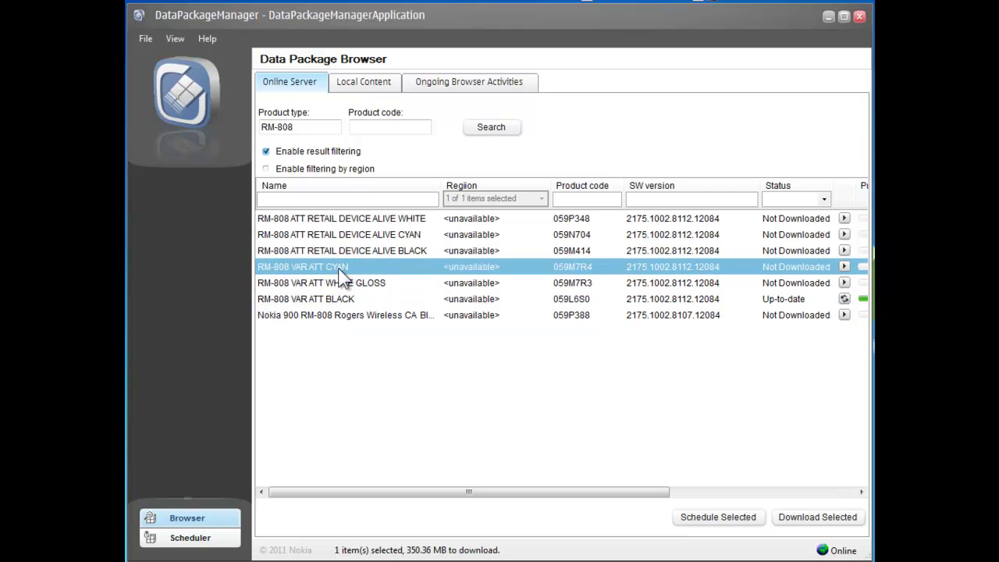
{"action": "left_click", "coordinate": [345, 299]}
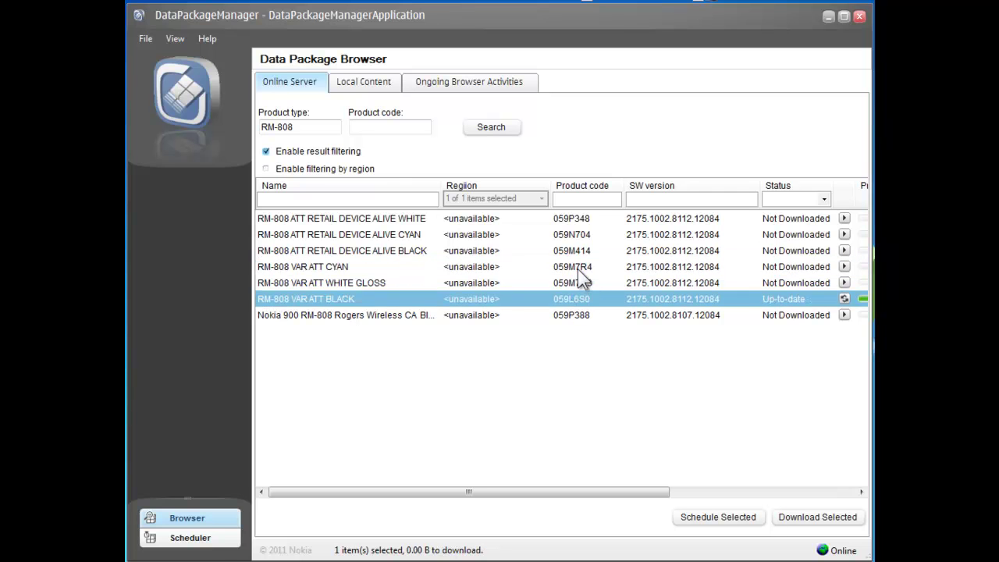
{"action": "left_click", "coordinate": [578, 268]}
{"action": "left_click", "coordinate": [577, 284]}
{"action": "left_click", "coordinate": [577, 300]}
Step: Close Data Package Manager, open Product Support Tool For Store 5.0 from the launcher and move its window fully into view
{"action": "left_click", "coordinate": [858, 17]}
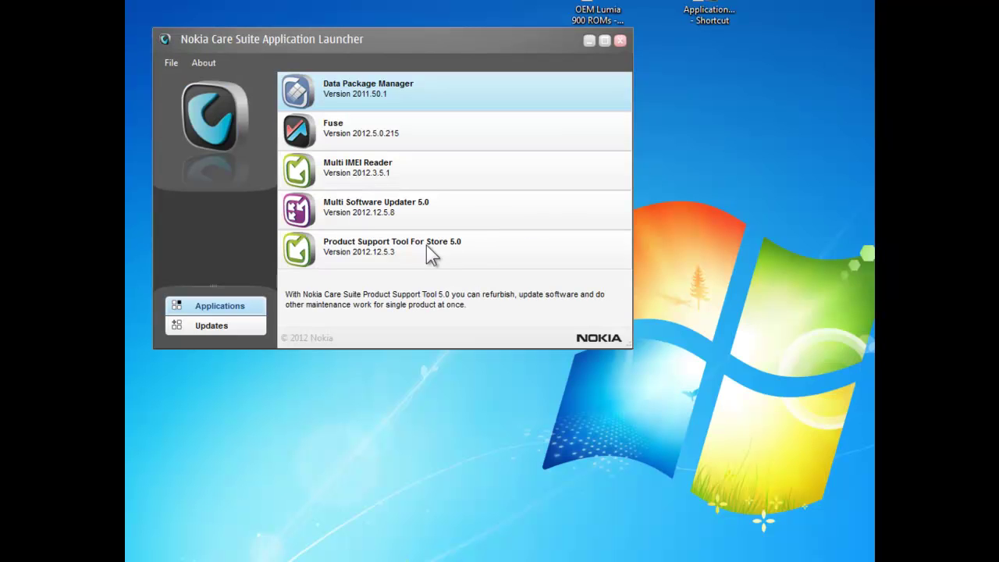
{"action": "double_click", "coordinate": [388, 261]}
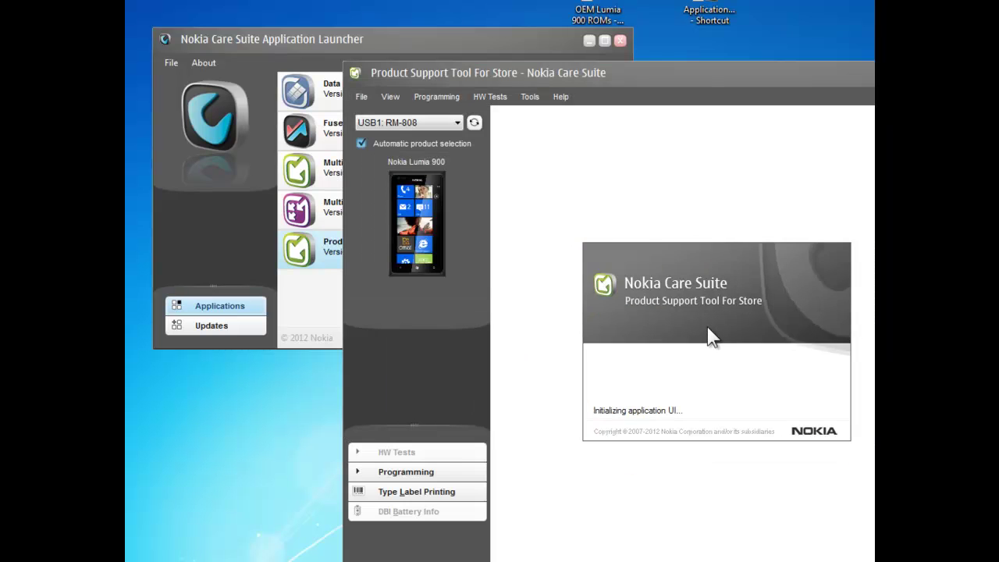
{"action": "double_click", "coordinate": [684, 73]}
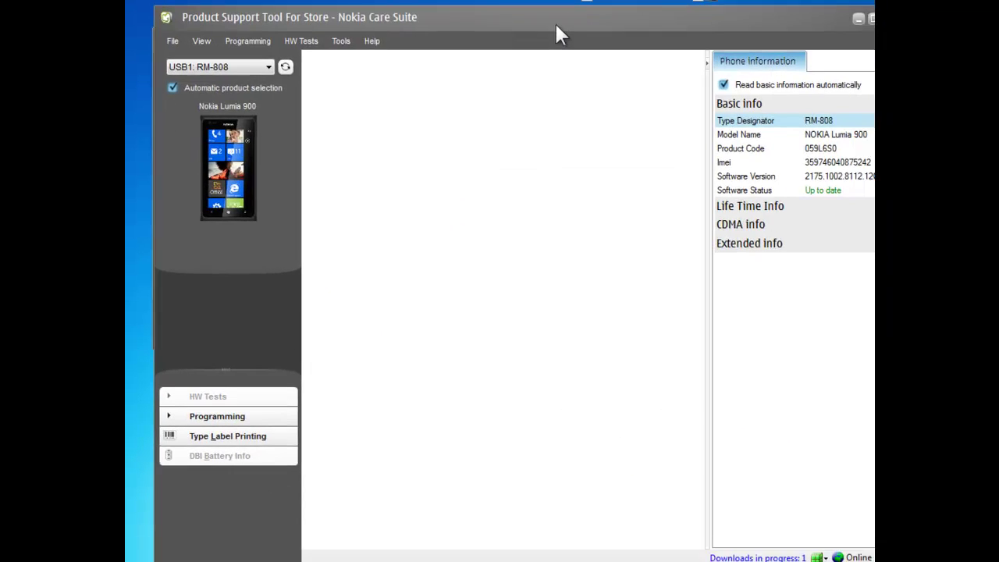
{"action": "left_click_drag", "start_coordinate": [536, 22], "coordinate": [531, 20]}
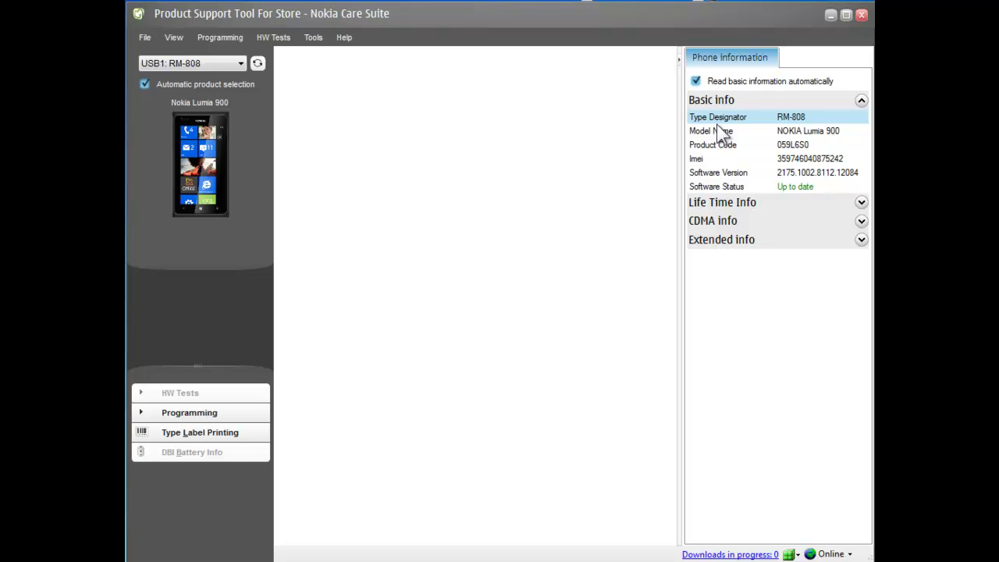
Step: Expand the phone's Life Time Info and open the Refurbish programming page to review its software versions
{"action": "left_click", "coordinate": [862, 203]}
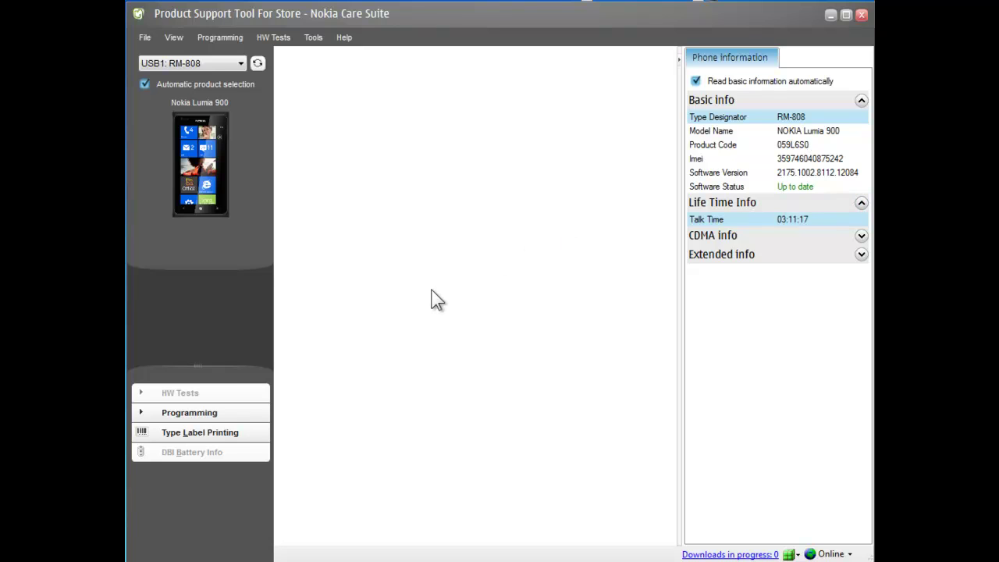
{"action": "left_click", "coordinate": [192, 416]}
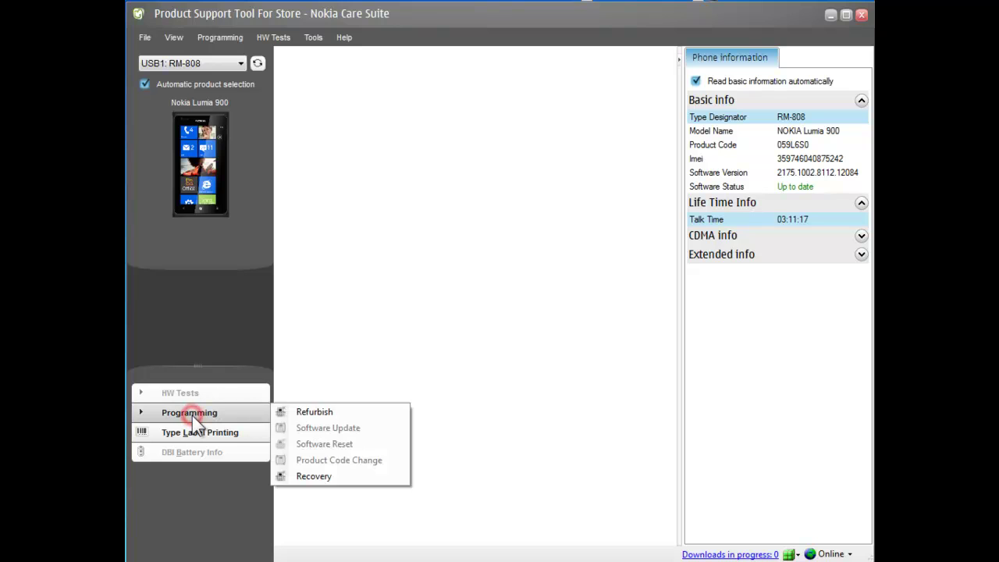
{"action": "left_click", "coordinate": [315, 415]}
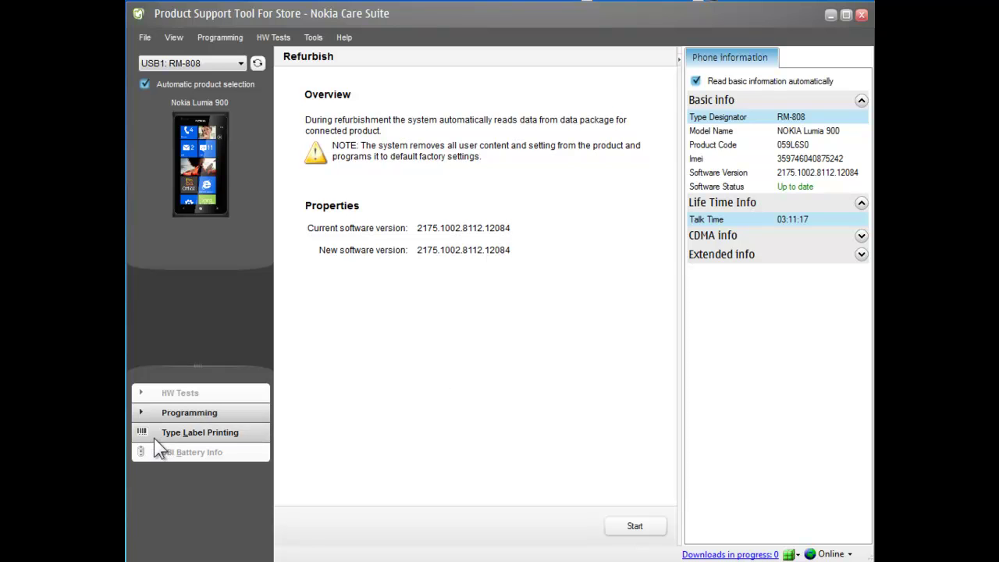
Step: Open the Recovery programming page for the connected Lumia 900 and try to update its list of variants
{"action": "left_click", "coordinate": [179, 416]}
{"action": "left_click", "coordinate": [322, 477]}
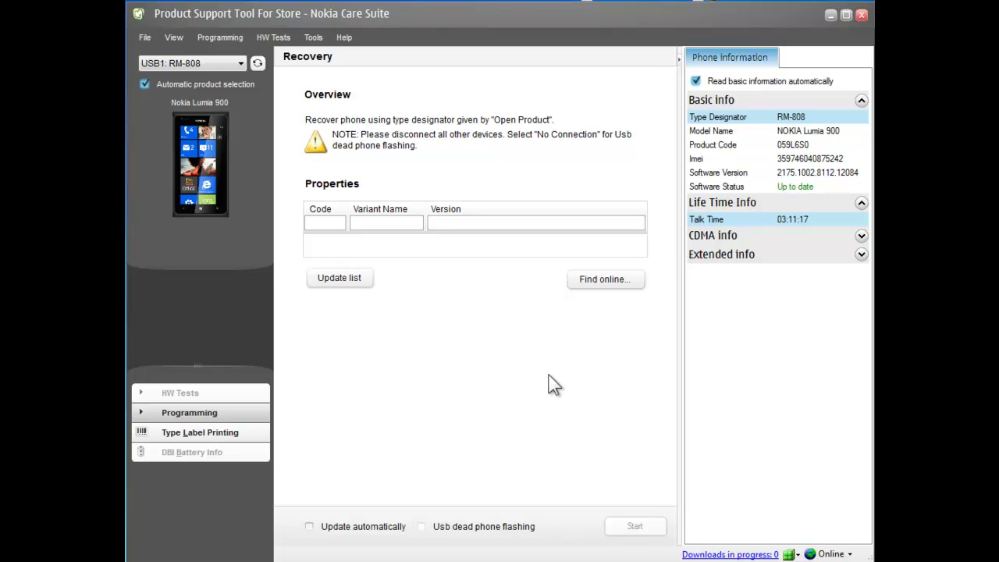
{"action": "left_click", "coordinate": [204, 414]}
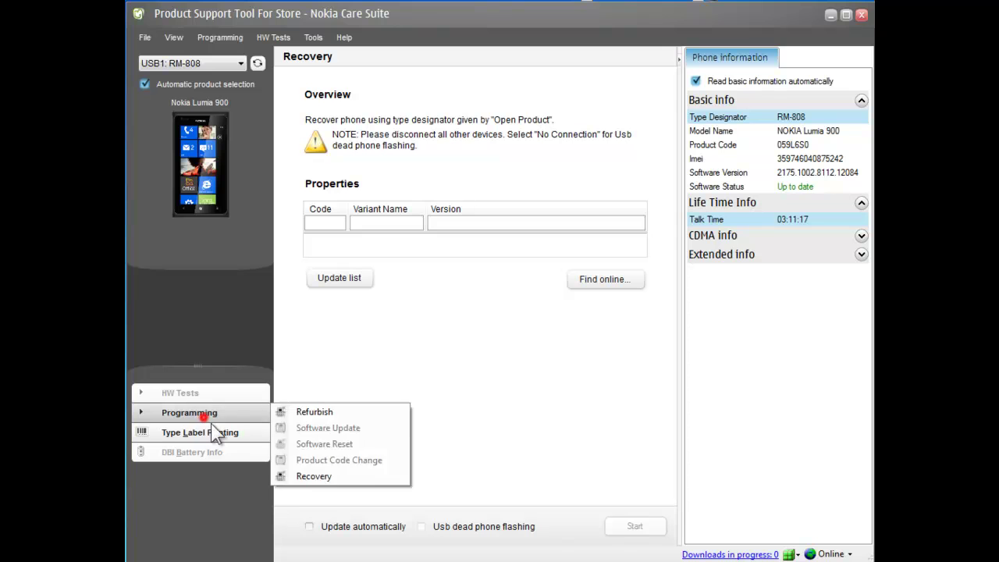
{"action": "left_click", "coordinate": [323, 477]}
{"action": "left_click", "coordinate": [354, 263]}
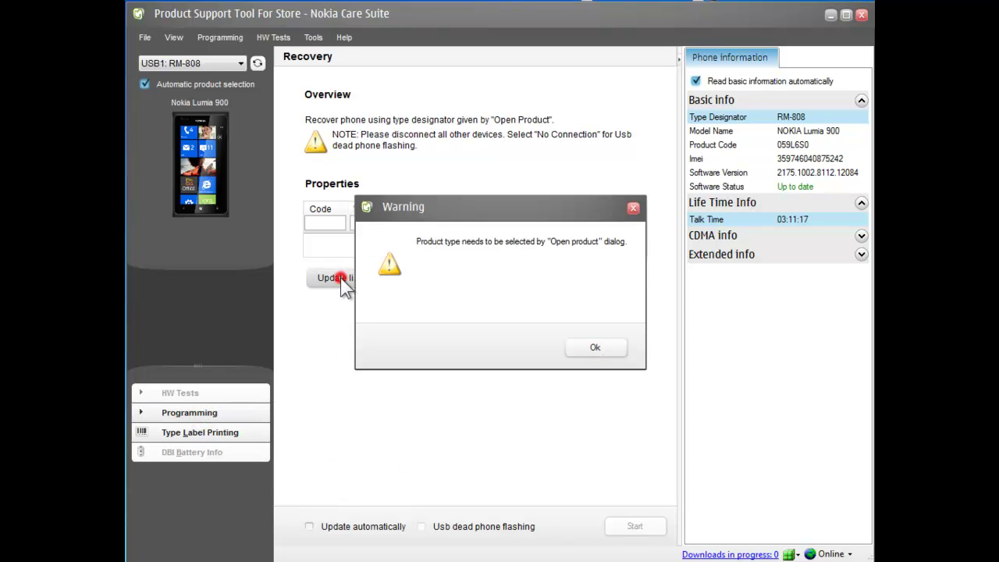
Step: Dismiss the warning, open RM-808 (Nokia Lumia 900) as the product and update the list of recovery variants
{"action": "left_click", "coordinate": [598, 347]}
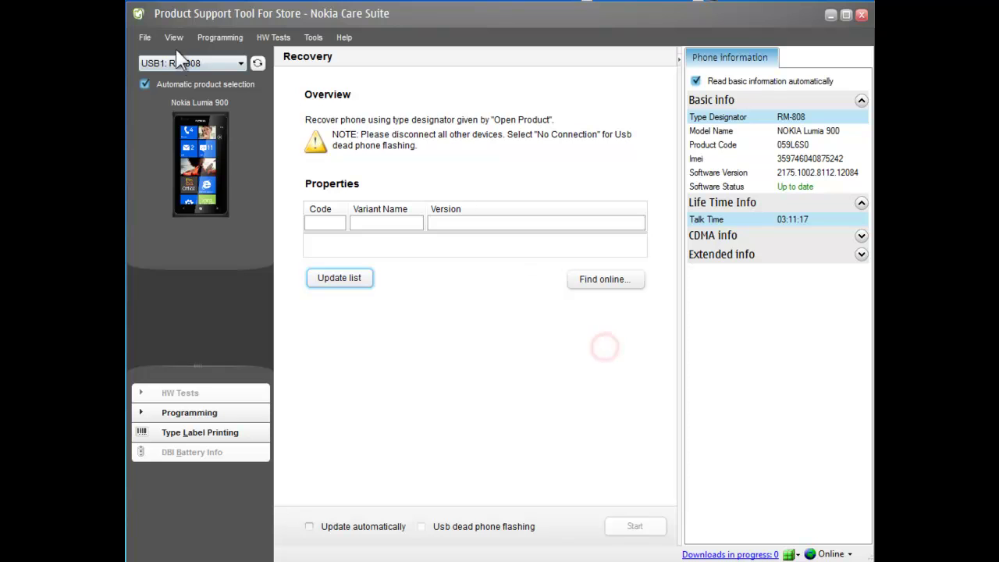
{"action": "left_click", "coordinate": [144, 37]}
{"action": "left_click", "coordinate": [168, 90]}
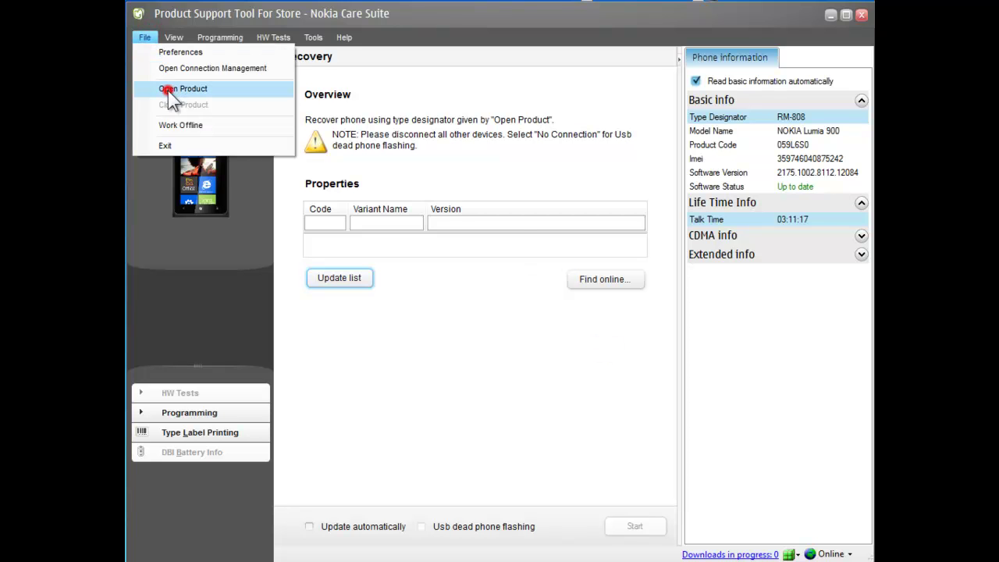
{"action": "left_click", "coordinate": [426, 349]}
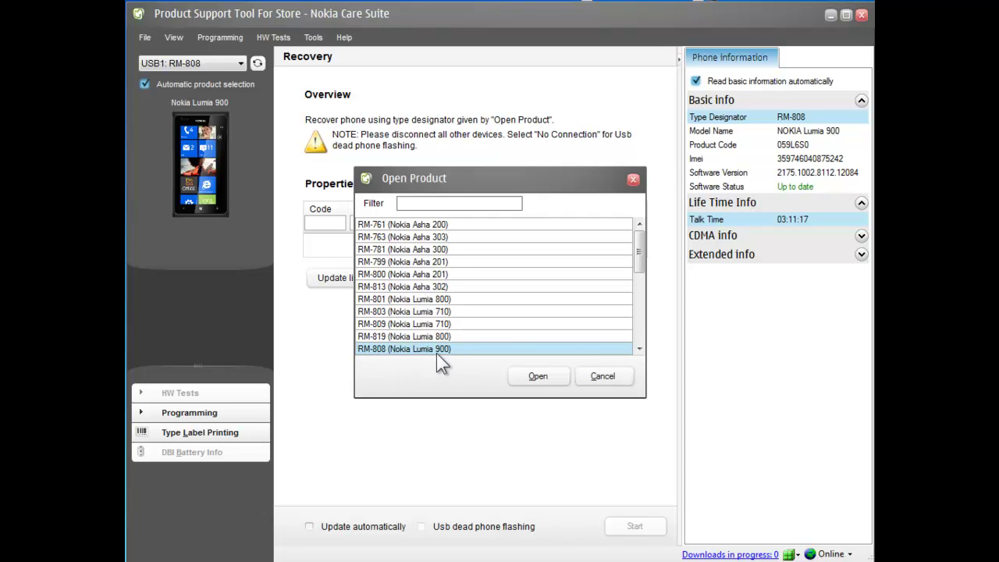
{"action": "left_click", "coordinate": [528, 375]}
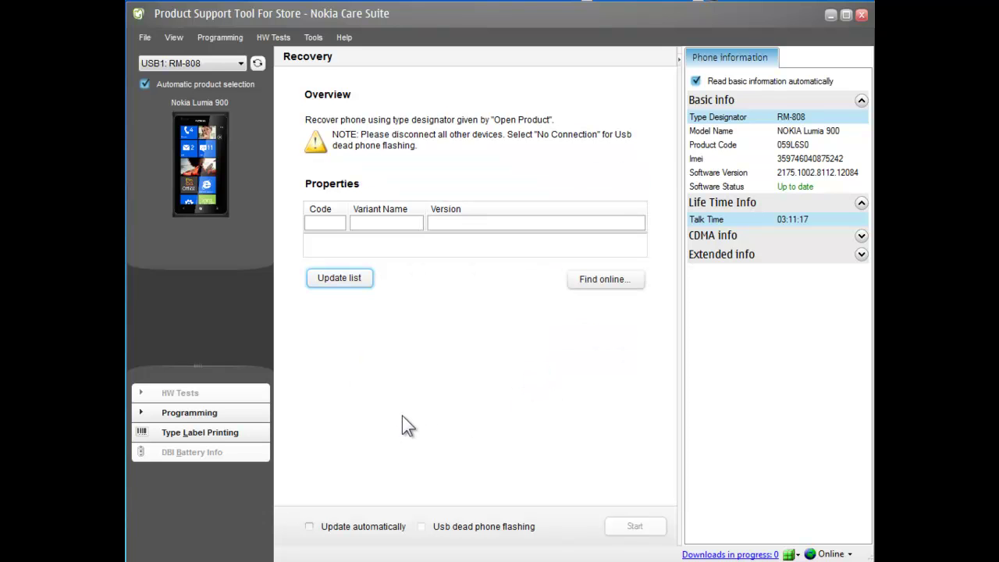
{"action": "left_click", "coordinate": [347, 280]}
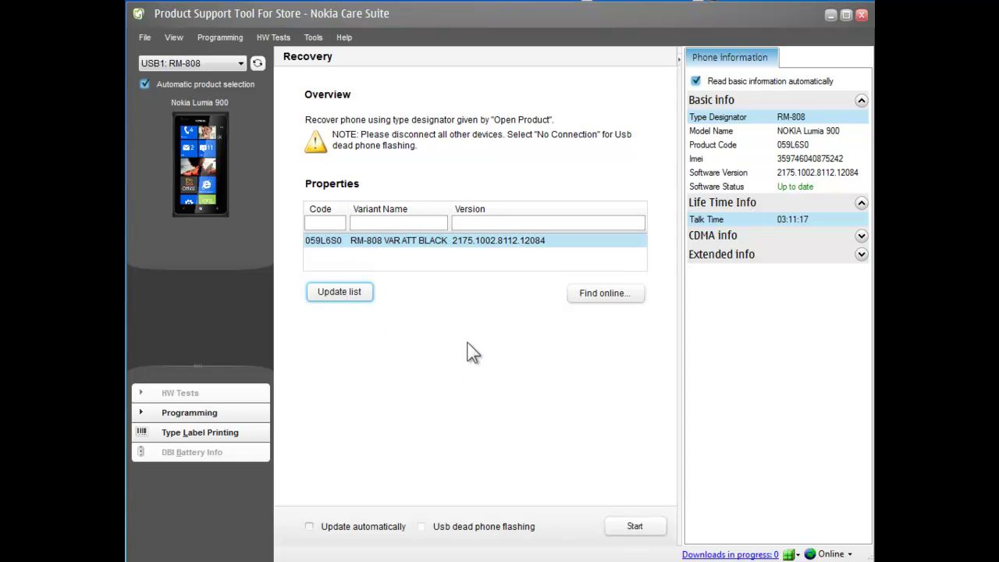
Step: Start recovery with the RM-808 VAR ATT BLACK variant, version 2175.1002.8112.12084, with Update automatically enabled
{"action": "left_click", "coordinate": [424, 243]}
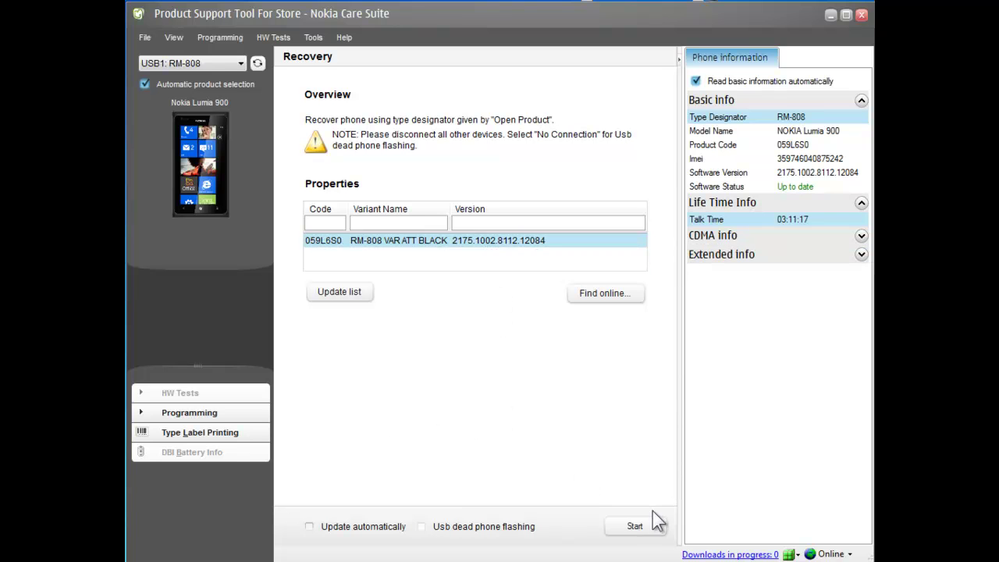
{"action": "left_click", "coordinate": [310, 527]}
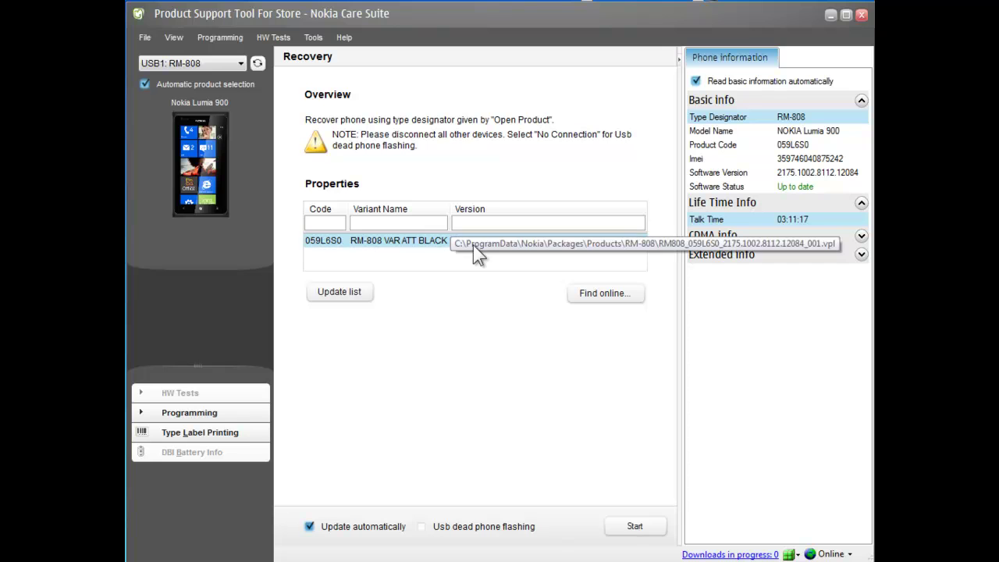
{"action": "left_click", "coordinate": [634, 527]}
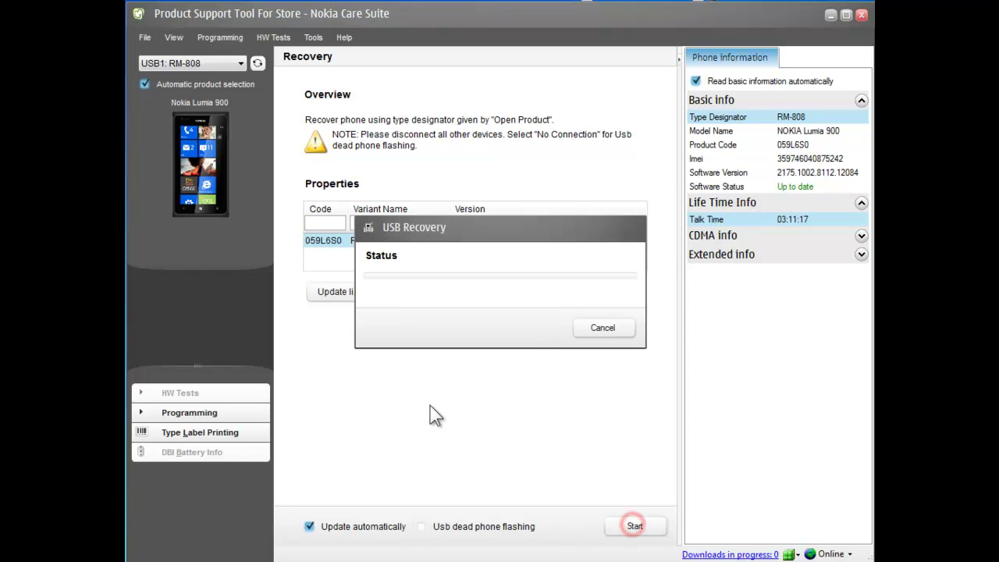